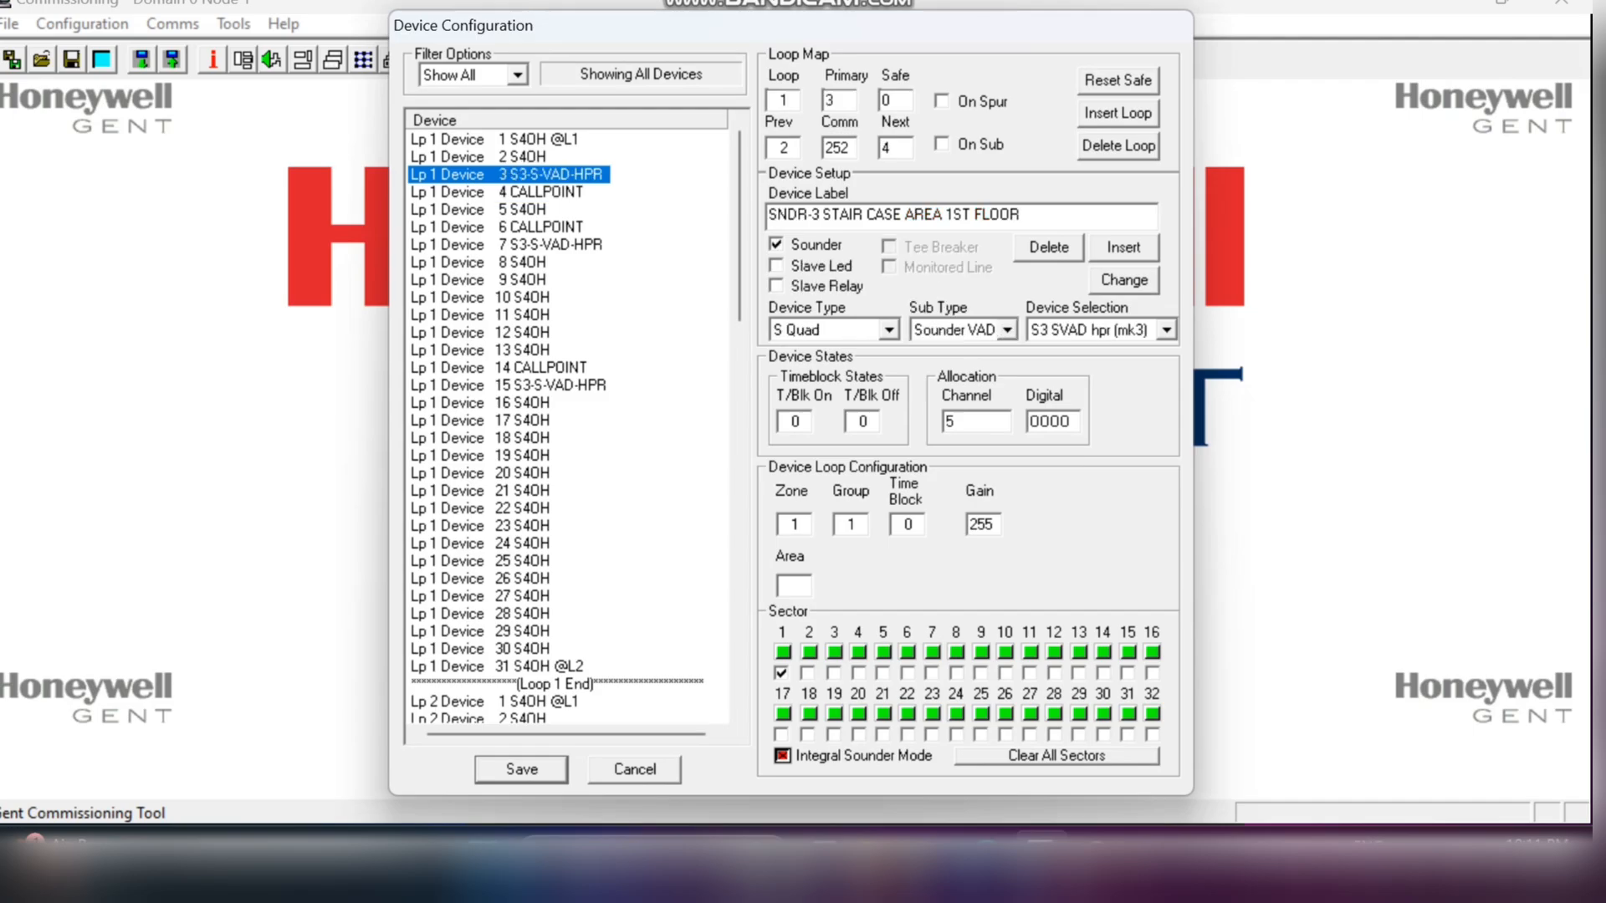
# Step: Clear the device label of Loop 1 device 7 (S3-S-VAD-HPR) and replace it with "rRECEPTION"
pyautogui.click(543, 193)
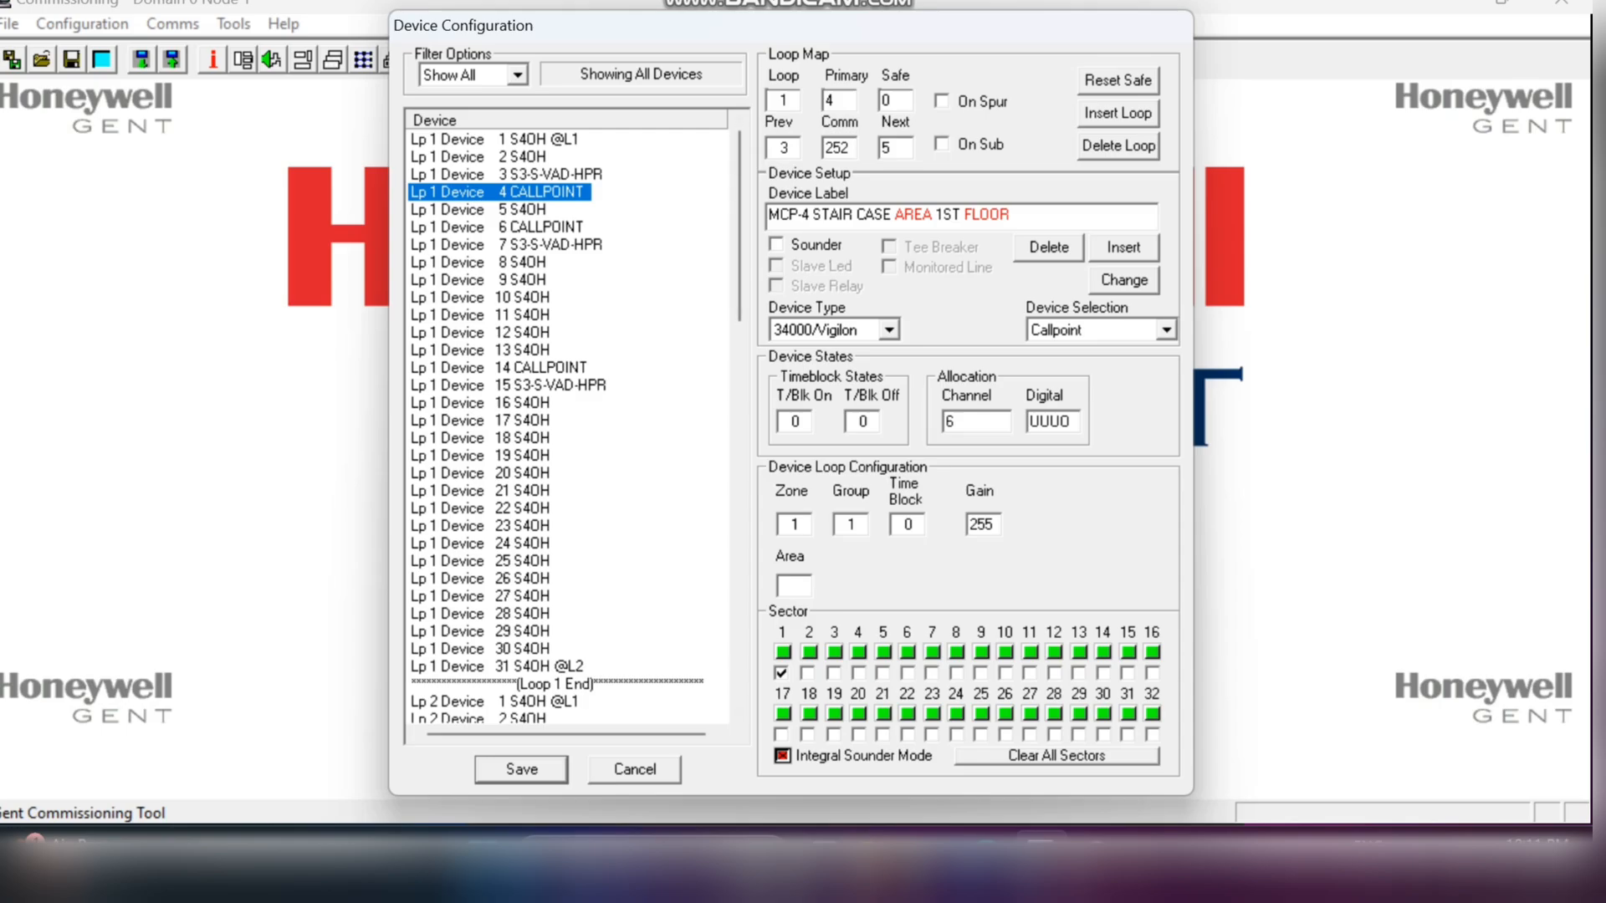
pyautogui.click(544, 245)
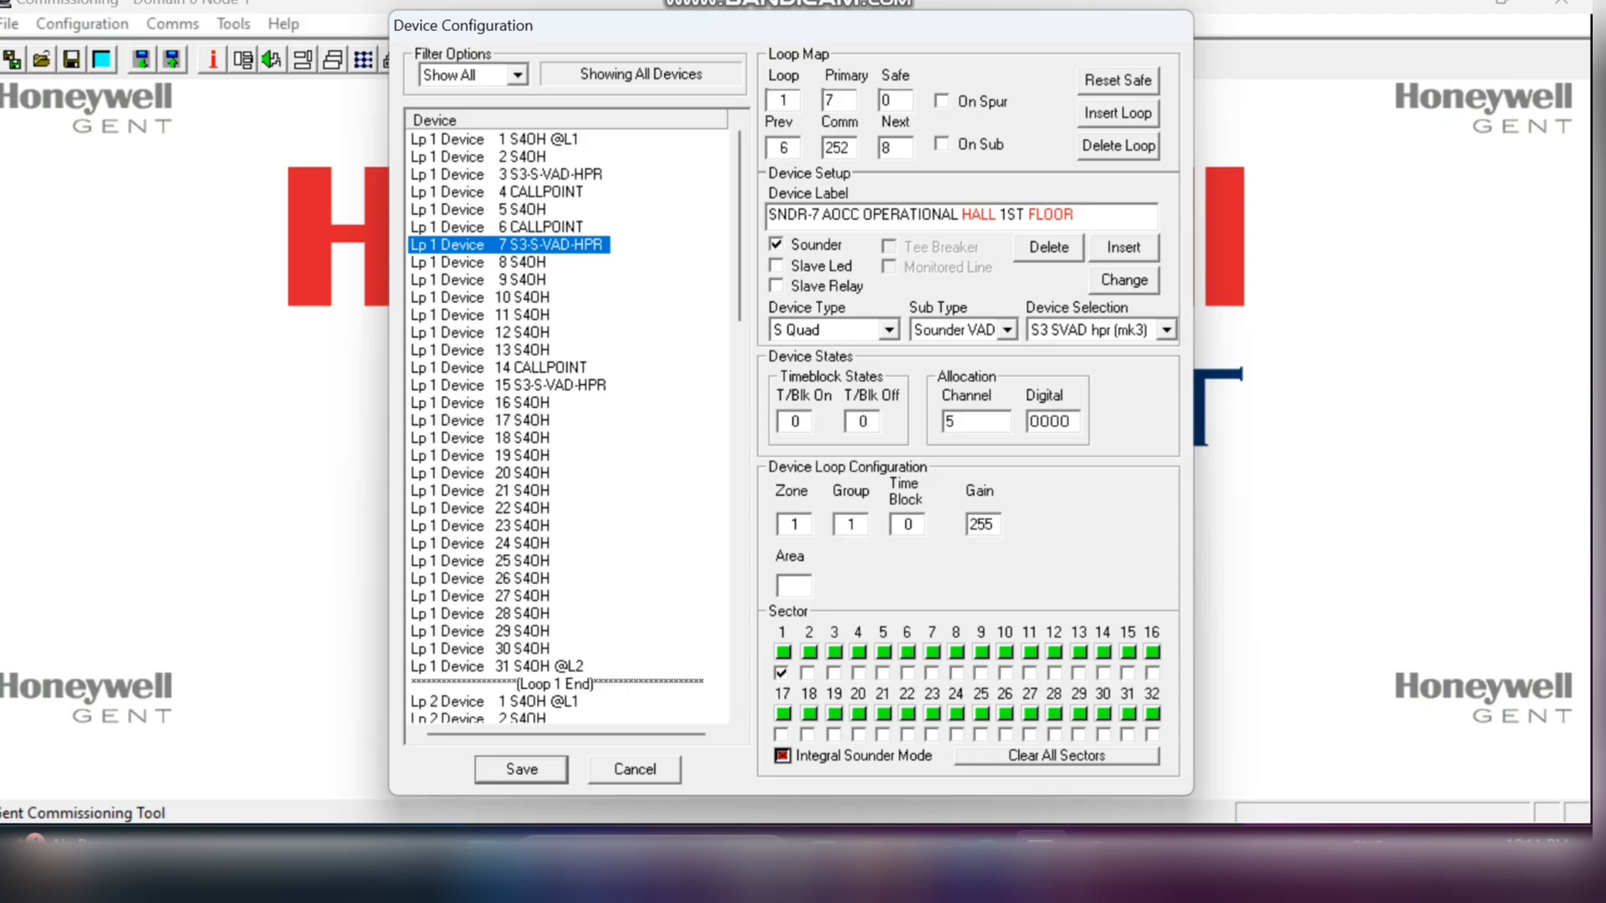
pyautogui.click(1075, 214)
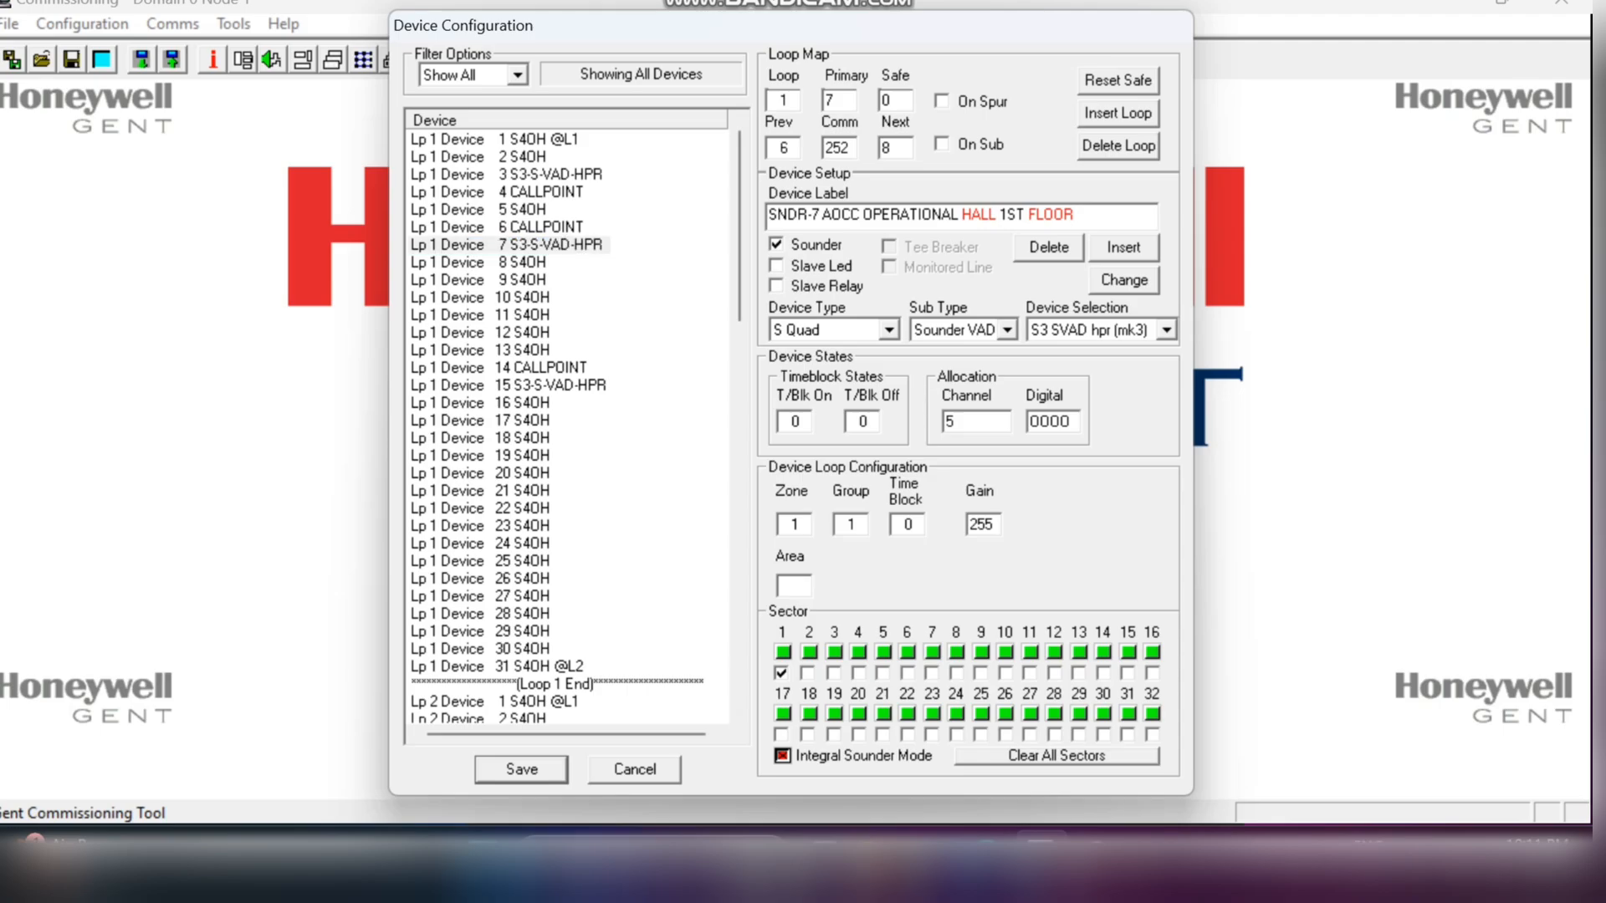
pyautogui.press('Return')
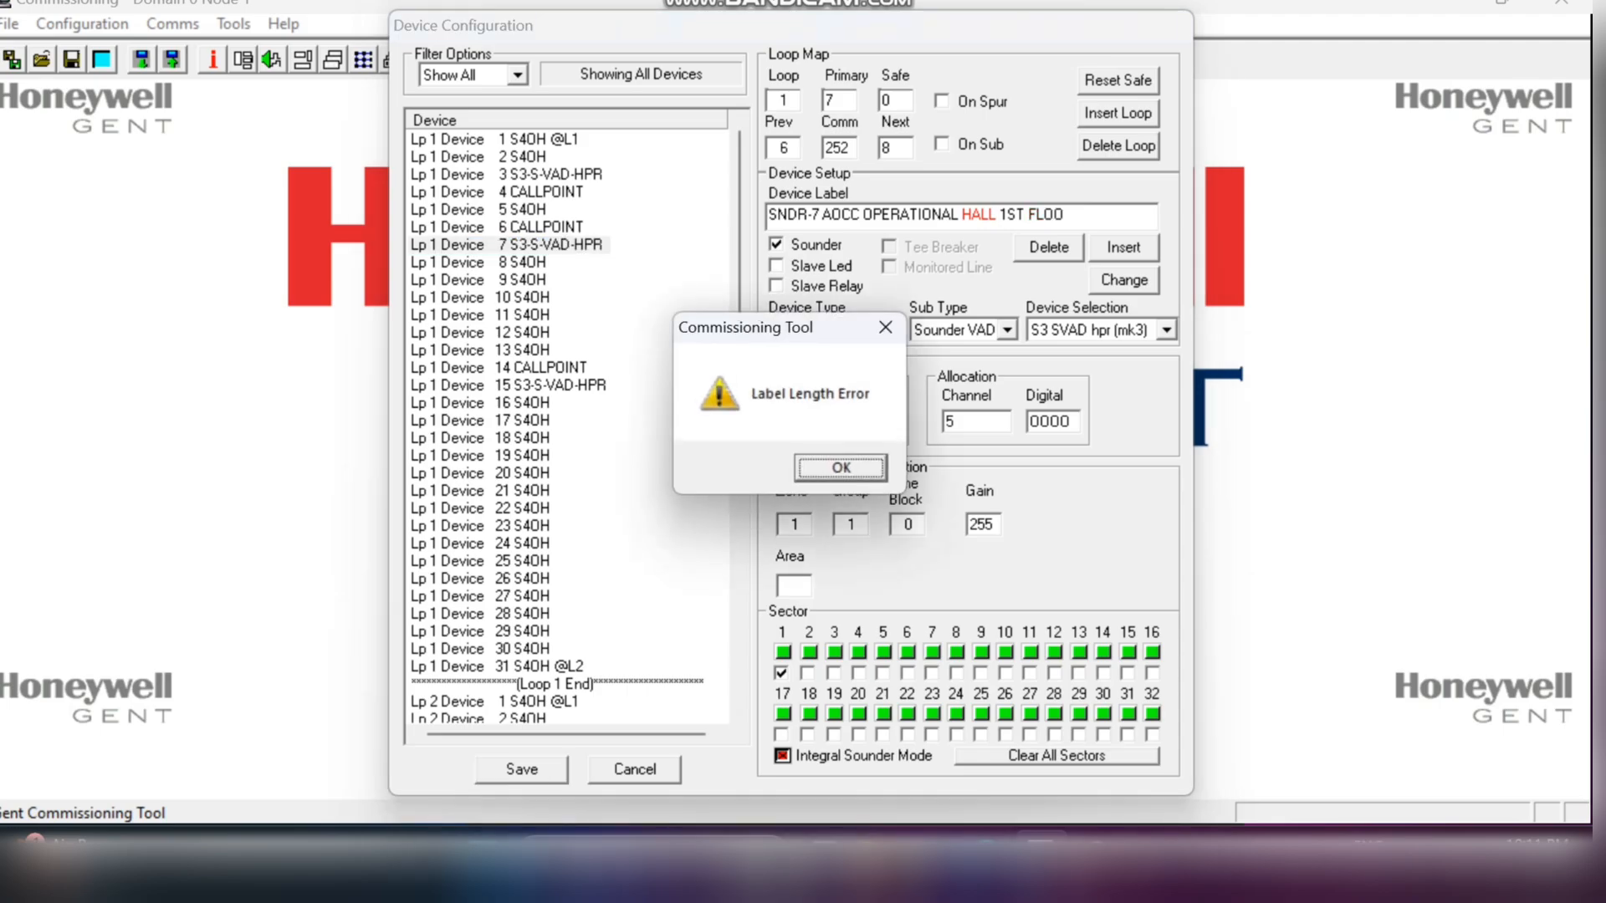
pyautogui.press('Return')
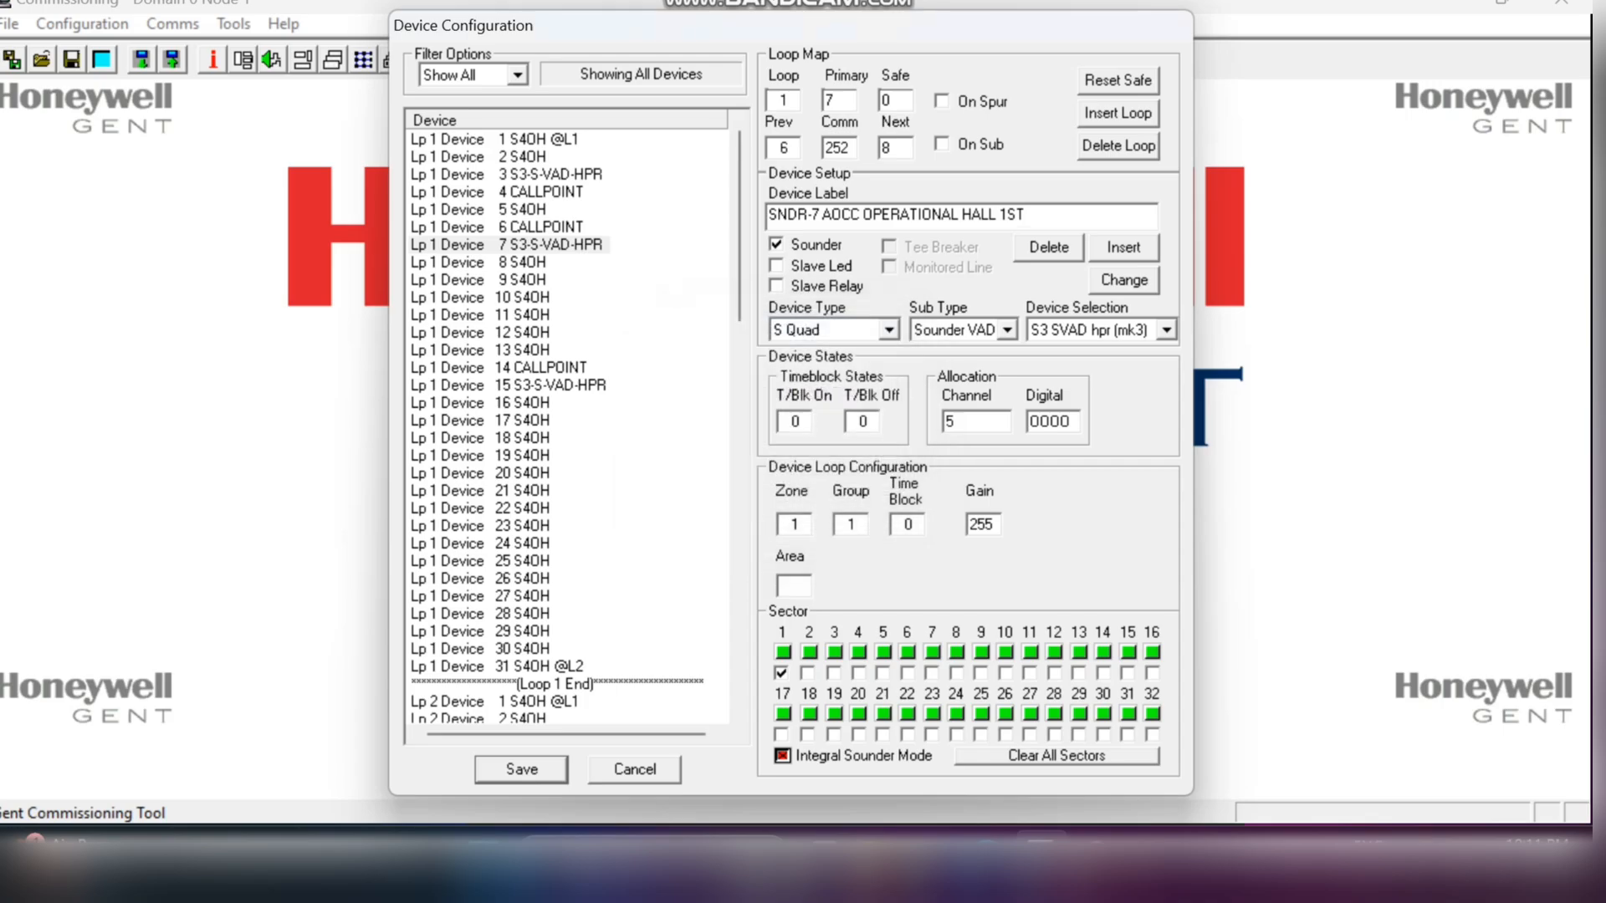
pyautogui.press('BackSpace')
pyautogui.press('BackSpace')
pyautogui.press('BackSpace')
pyautogui.press('BackSpace')
pyautogui.press('BackSpace')
pyautogui.press('BackSpace')
pyautogui.press('BackSpace')
pyautogui.press('BackSpace')
pyautogui.press('BackSpace')
pyautogui.press('BackSpace')
pyautogui.press('BackSpace')
pyautogui.press('BackSpace')
pyautogui.press('BackSpace')
pyautogui.press('BackSpace')
pyautogui.press('BackSpace')
pyautogui.press('BackSpace')
pyautogui.press('BackSpace')
pyautogui.press('BackSpace')
pyautogui.press('BackSpace')
pyautogui.press('BackSpace')
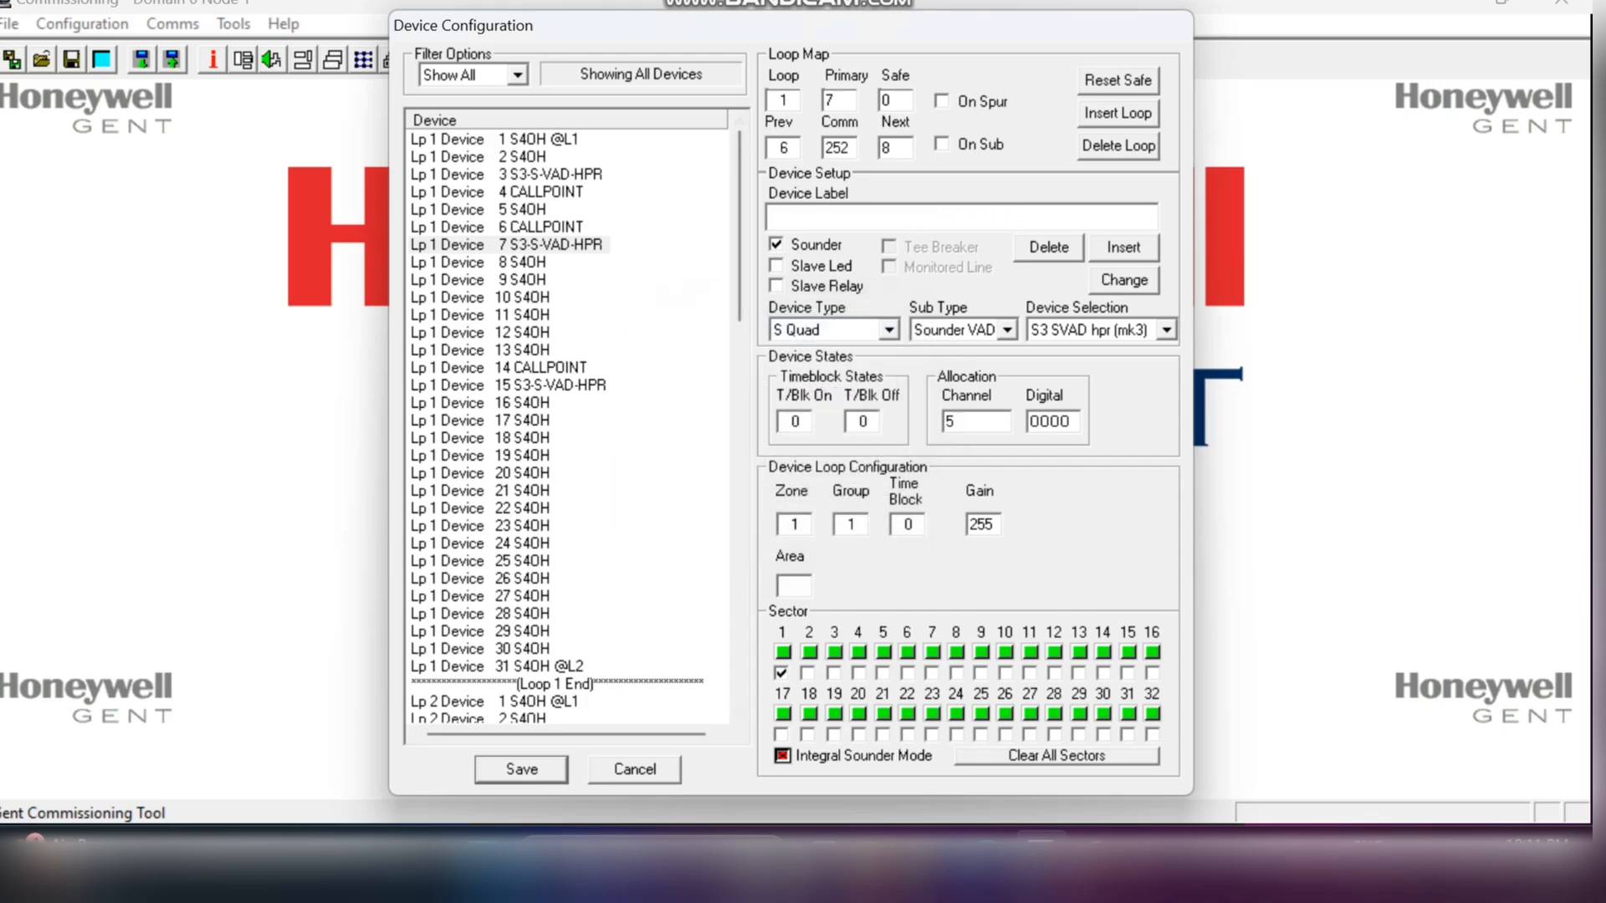
pyautogui.write('NO')
pyautogui.press('BackSpace')
pyautogui.press('BackSpace')
pyautogui.write('rRECEPT')
pyautogui.write('ION')
pyautogui.click(479, 262)
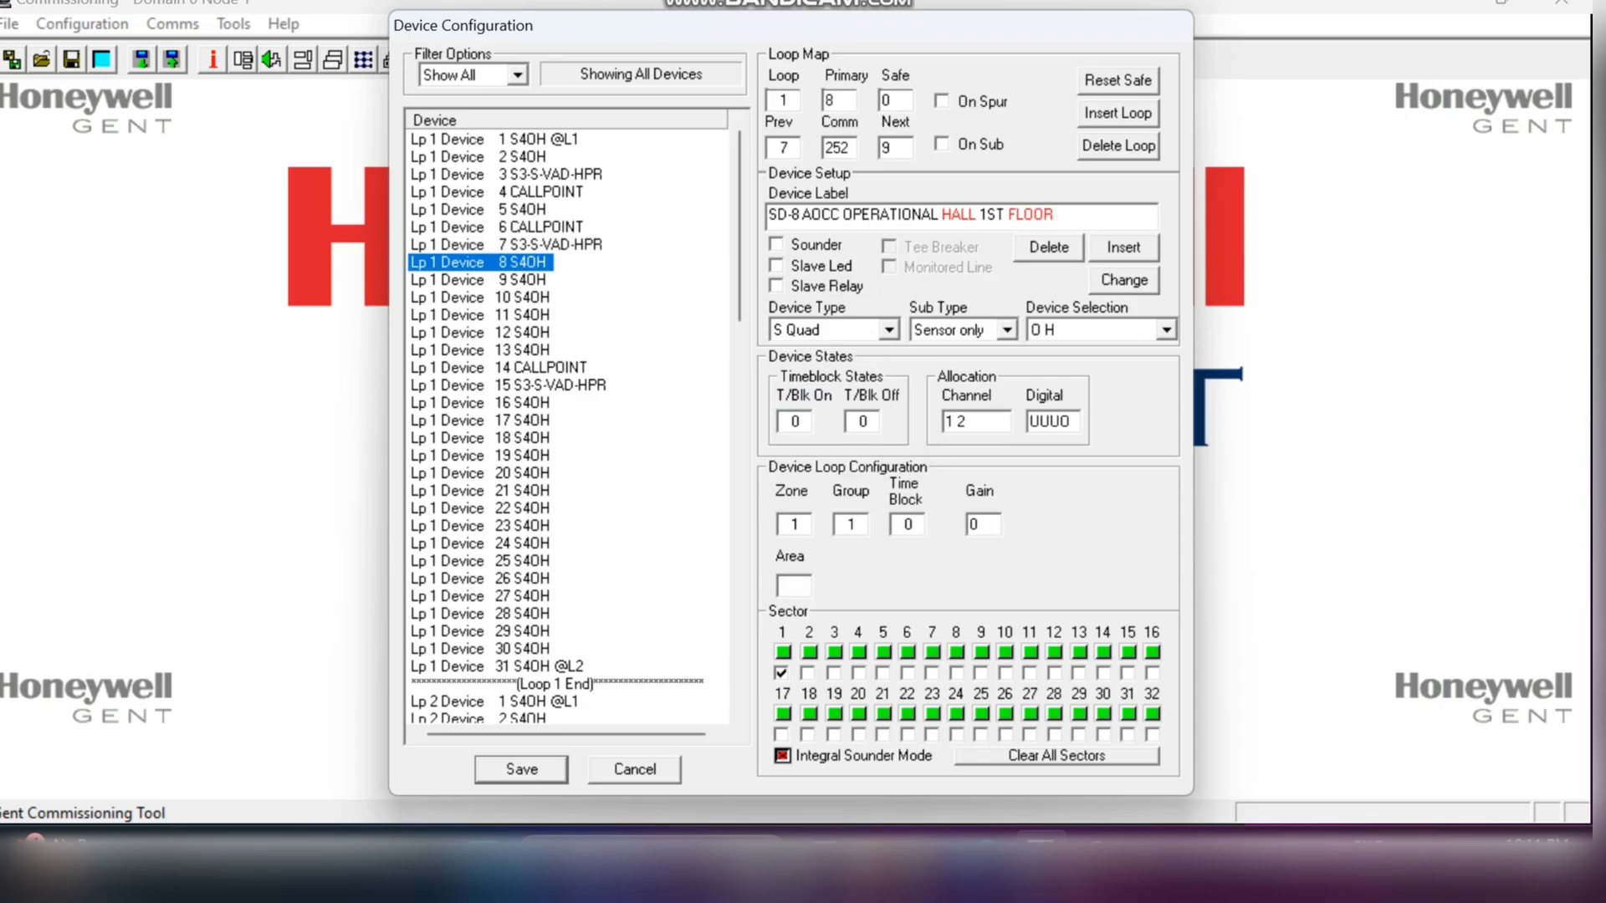
# Step: Set the Safe value of Loop 1 device 7 to 7 in the loop map
pyautogui.click(479, 244)
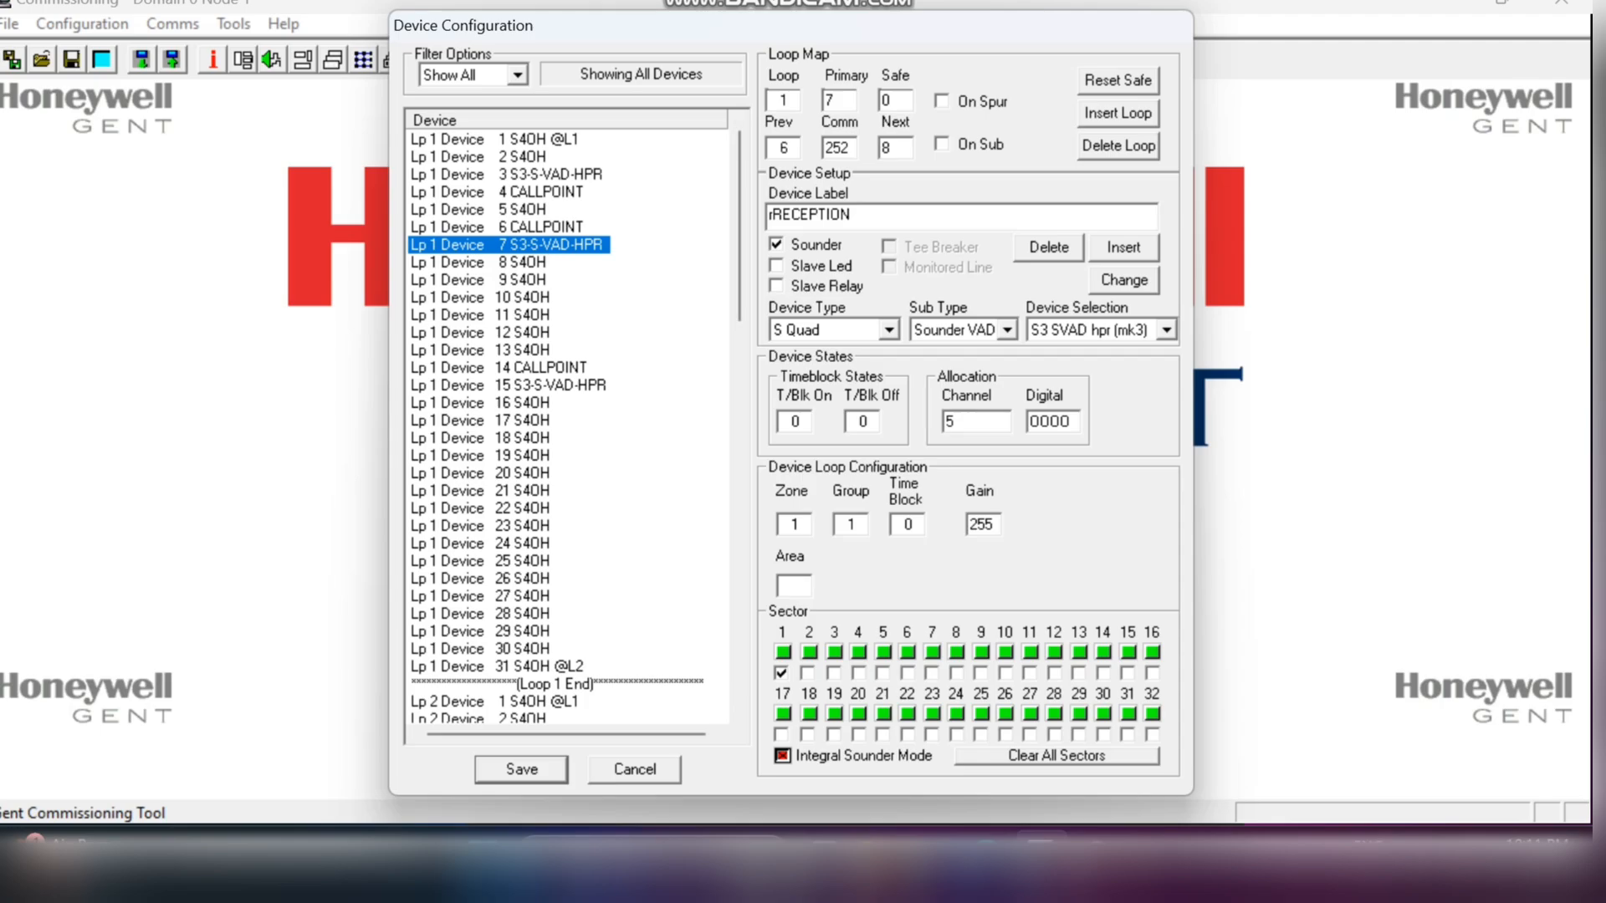
pyautogui.click(891, 100)
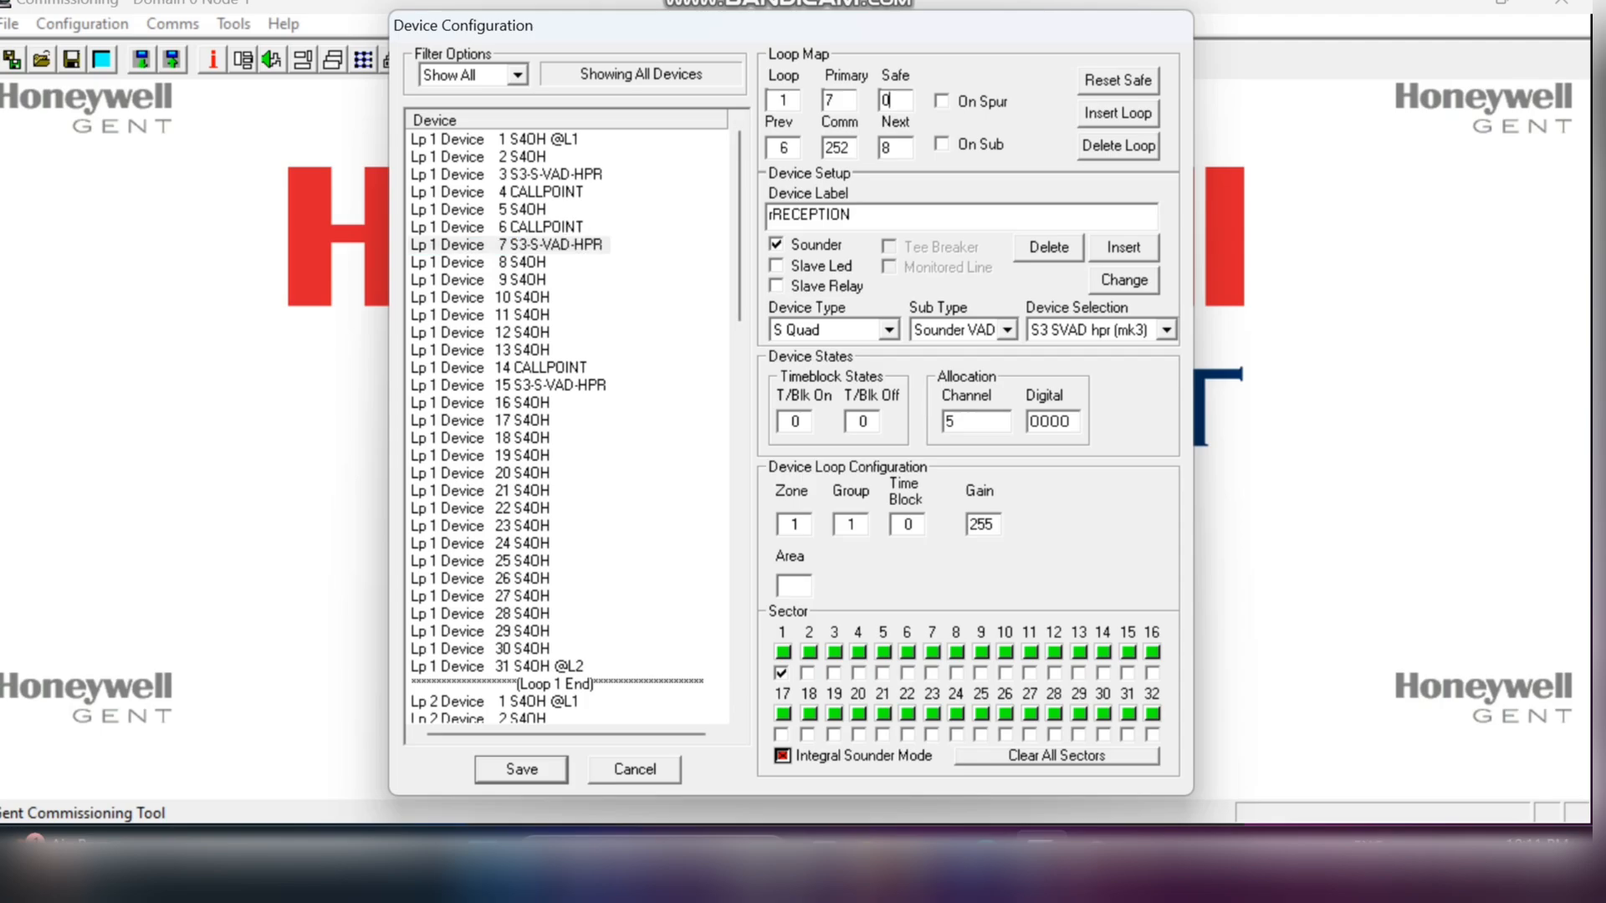
pyautogui.press('BackSpace')
pyautogui.write('7')
pyautogui.press('Return')
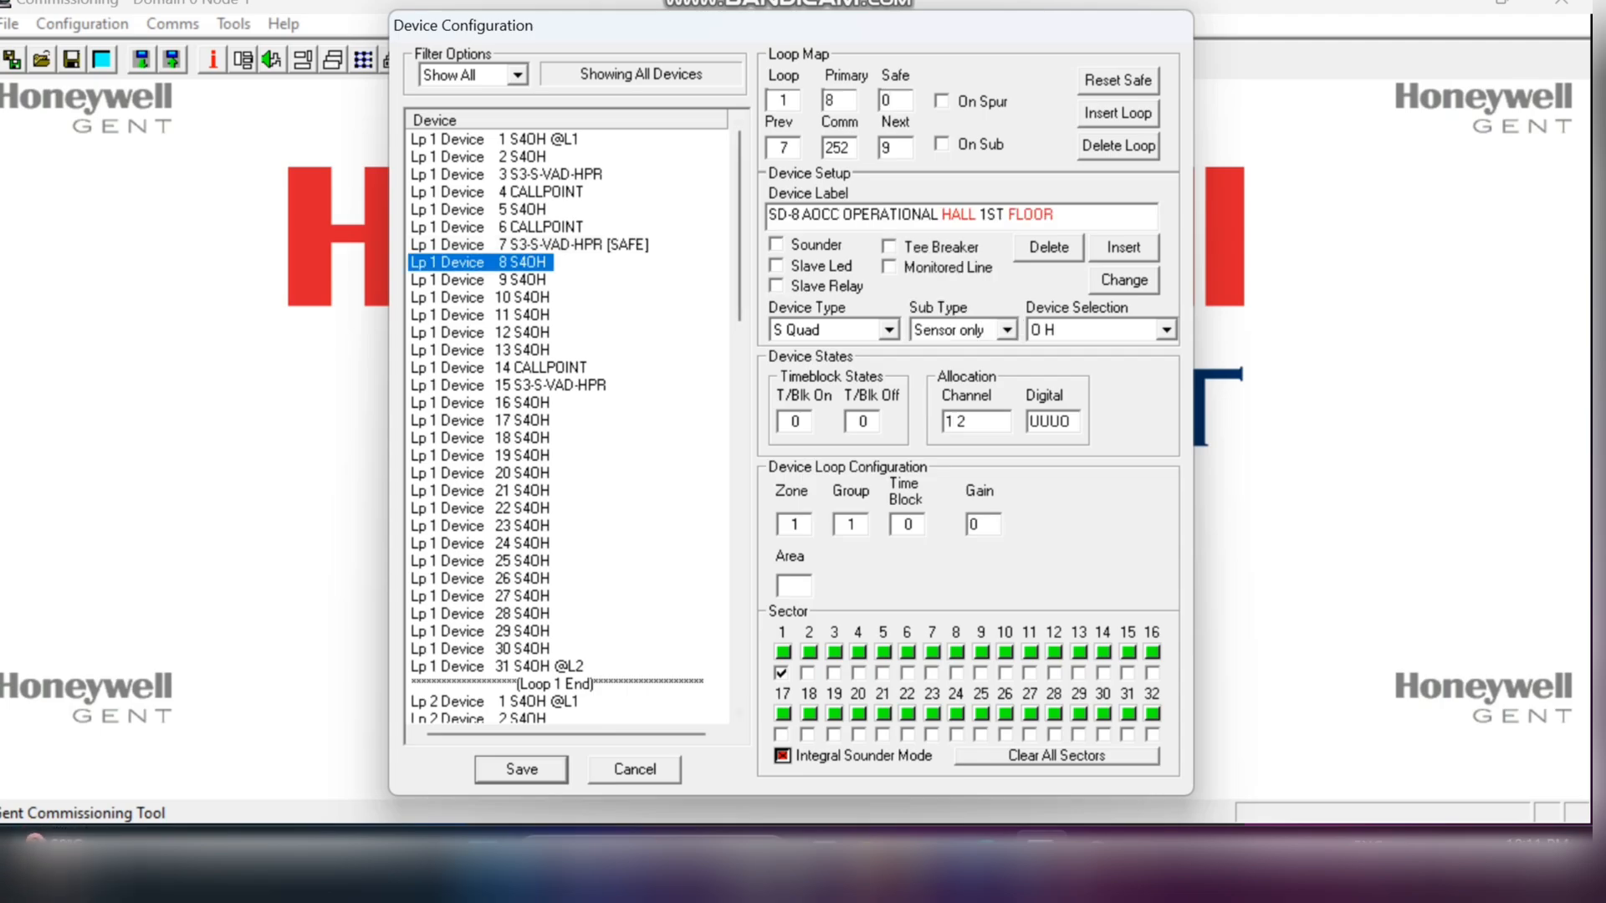
# Step: Check the neighbouring Loop 1 devices 6 and 8, and set the Safe value of device 7 to 0
pyautogui.click(536, 244)
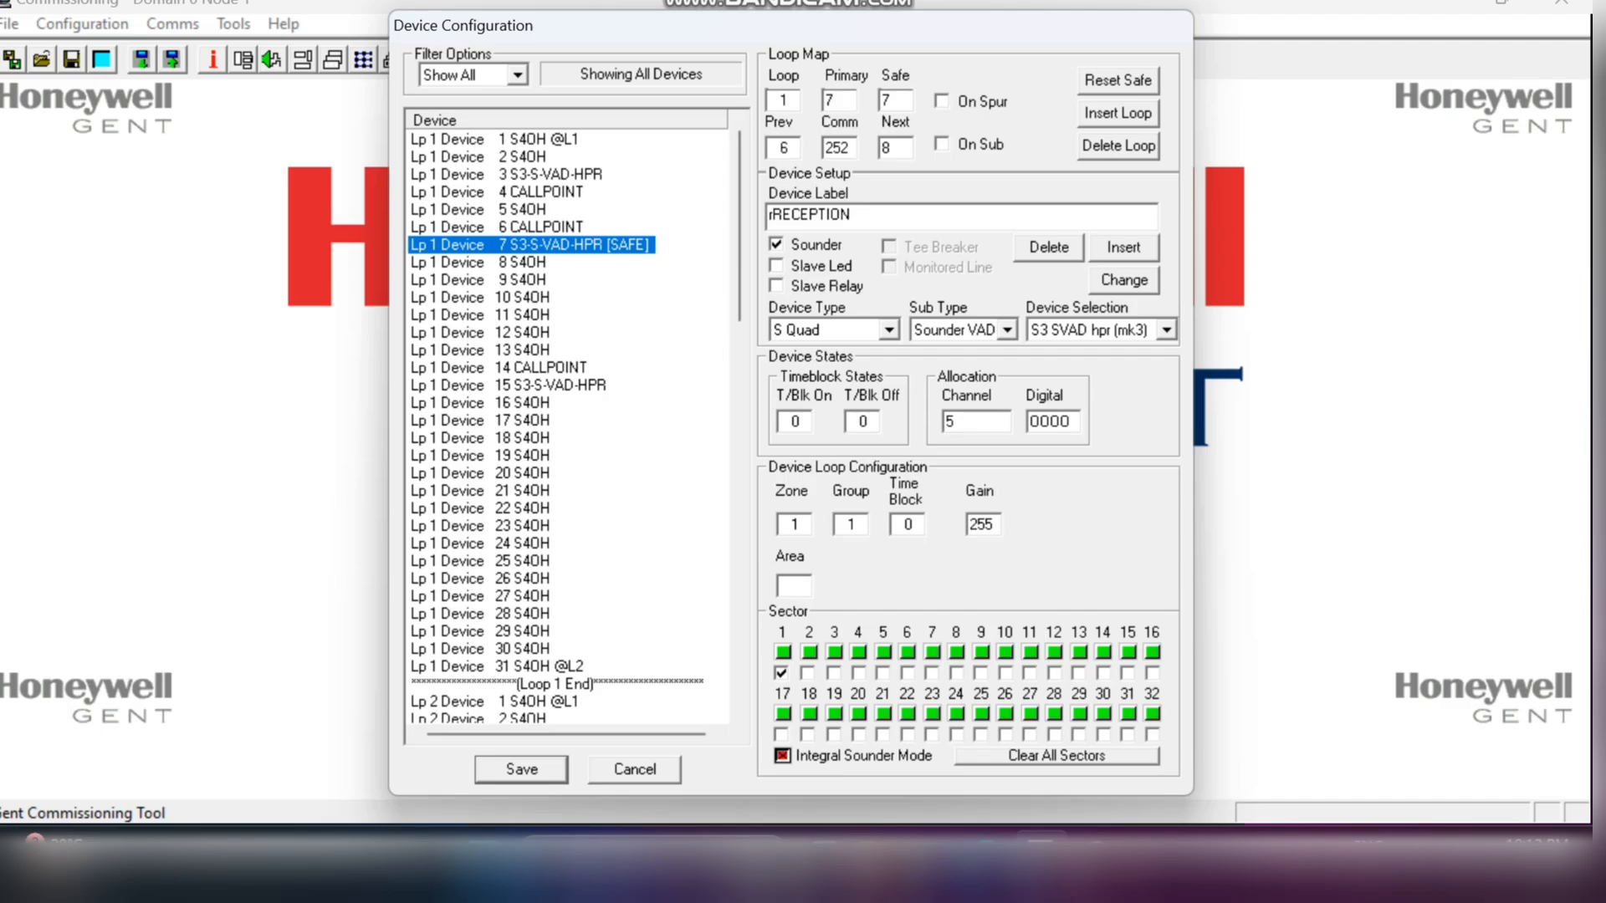
pyautogui.click(481, 262)
pyautogui.click(480, 226)
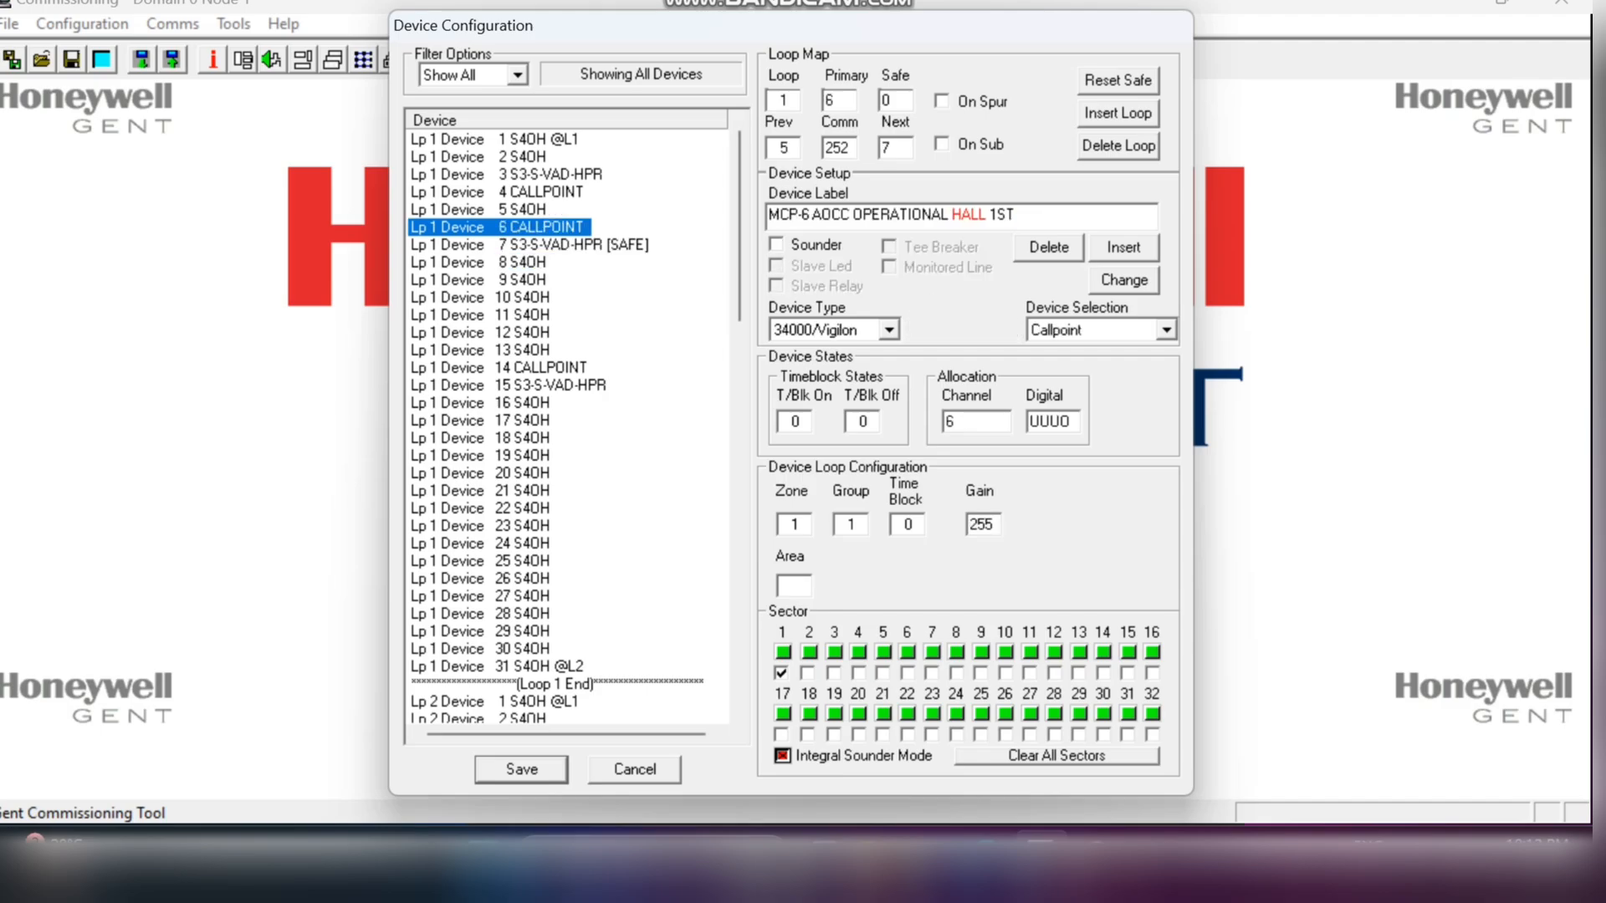
pyautogui.click(480, 244)
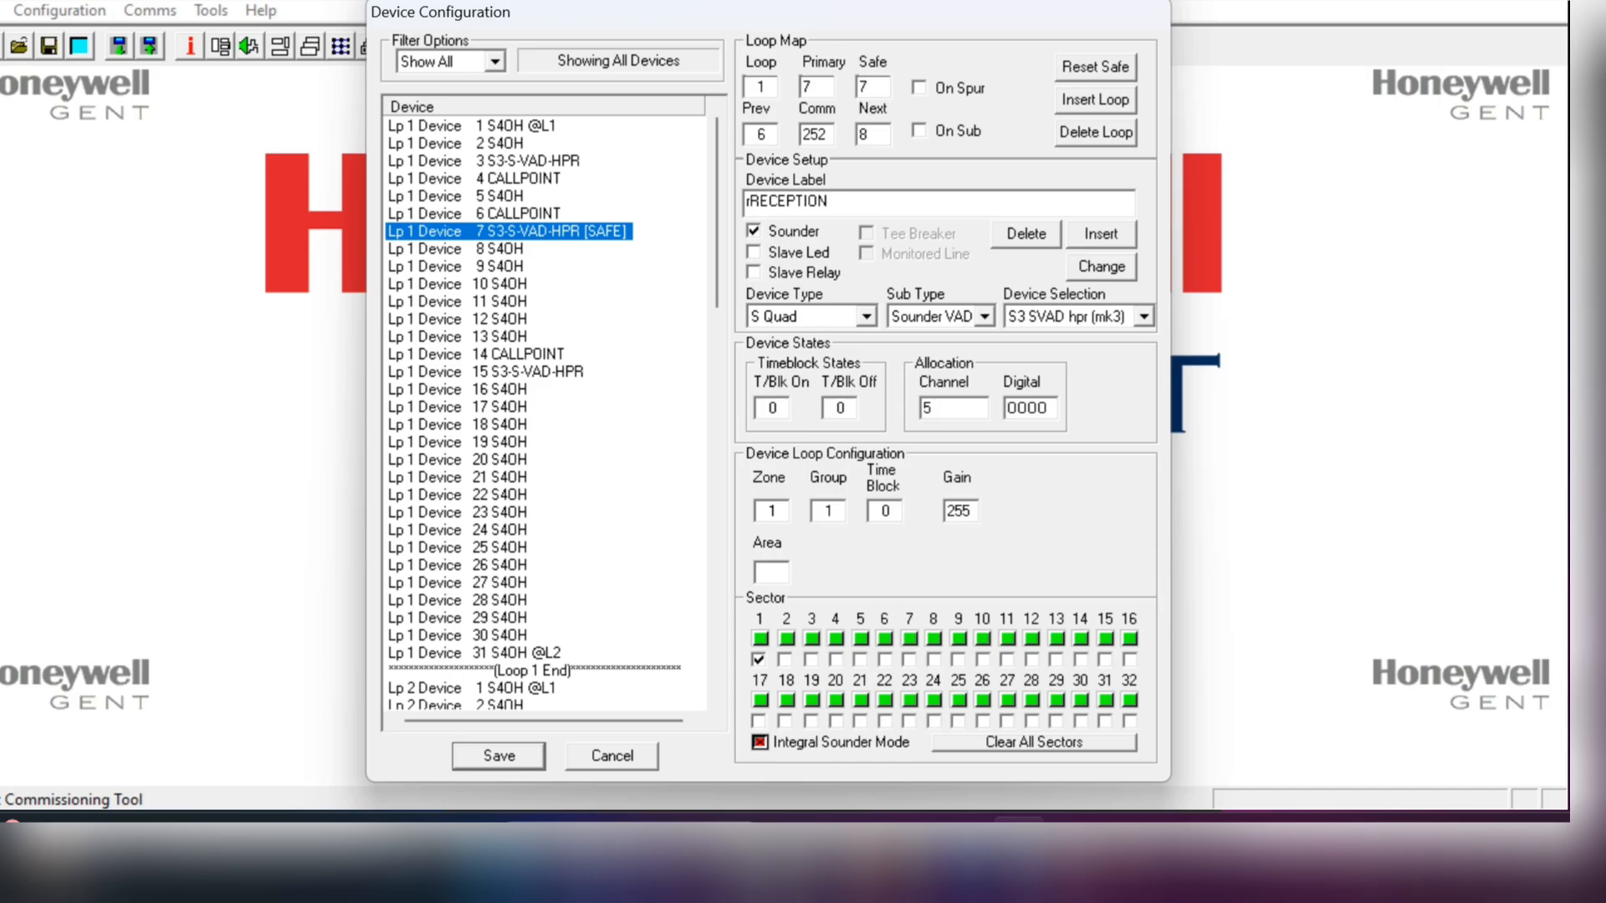
pyautogui.click(872, 86)
pyautogui.press('BackSpace')
pyautogui.write('0')
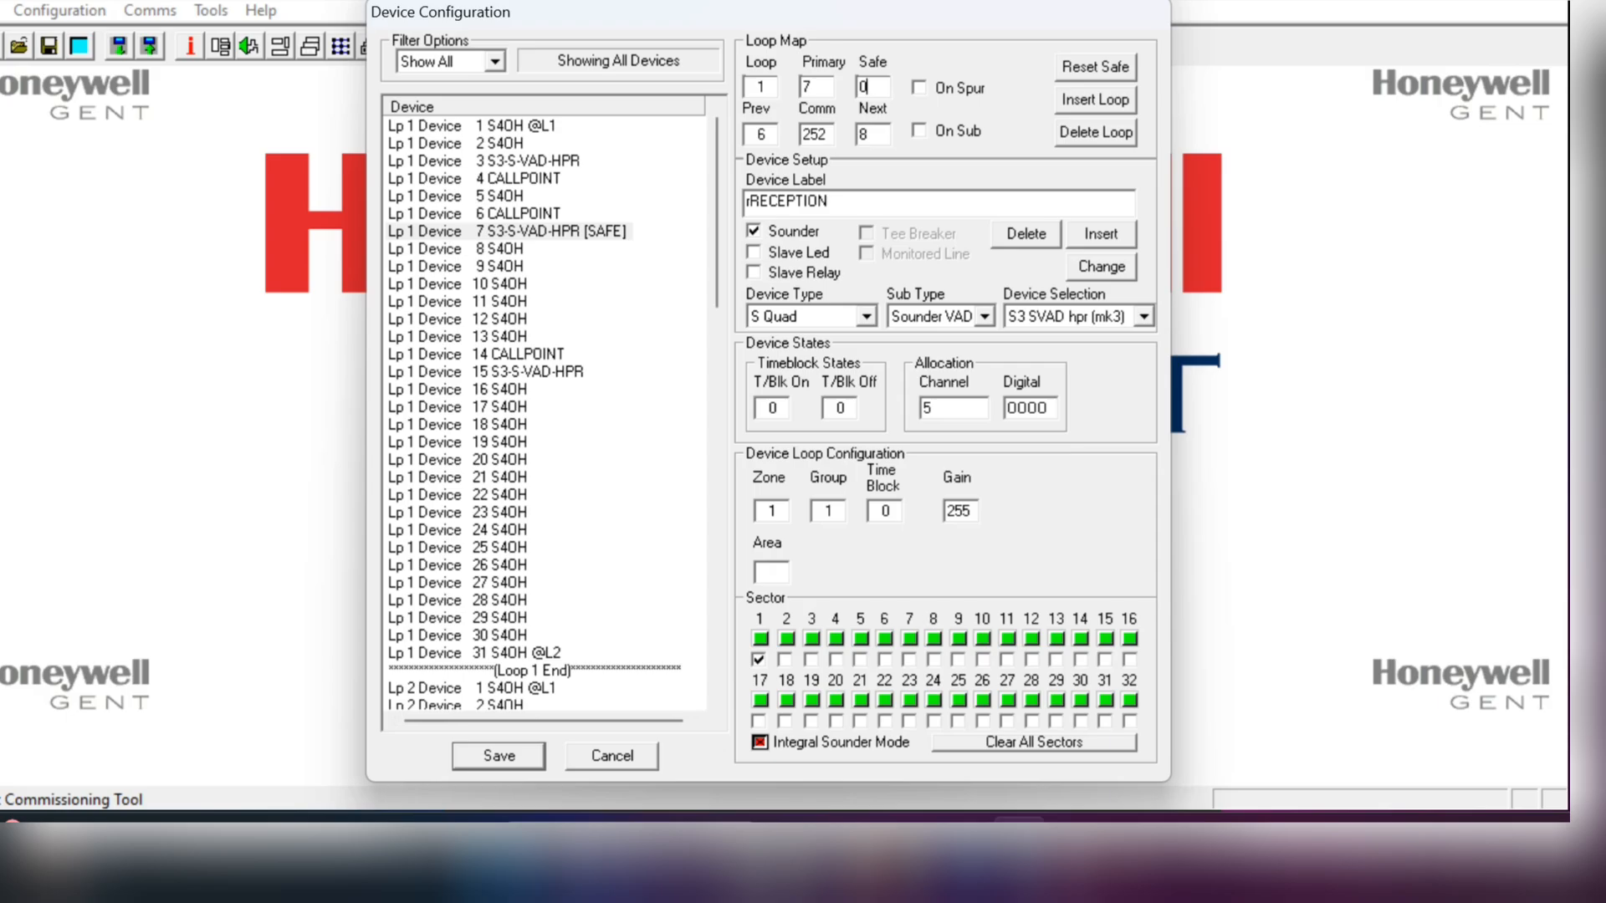
# Step: Discard the device configuration changes and open the auxiliary relay configuration to view the options of relay 1
pyautogui.click(612, 756)
pyautogui.click(722, 454)
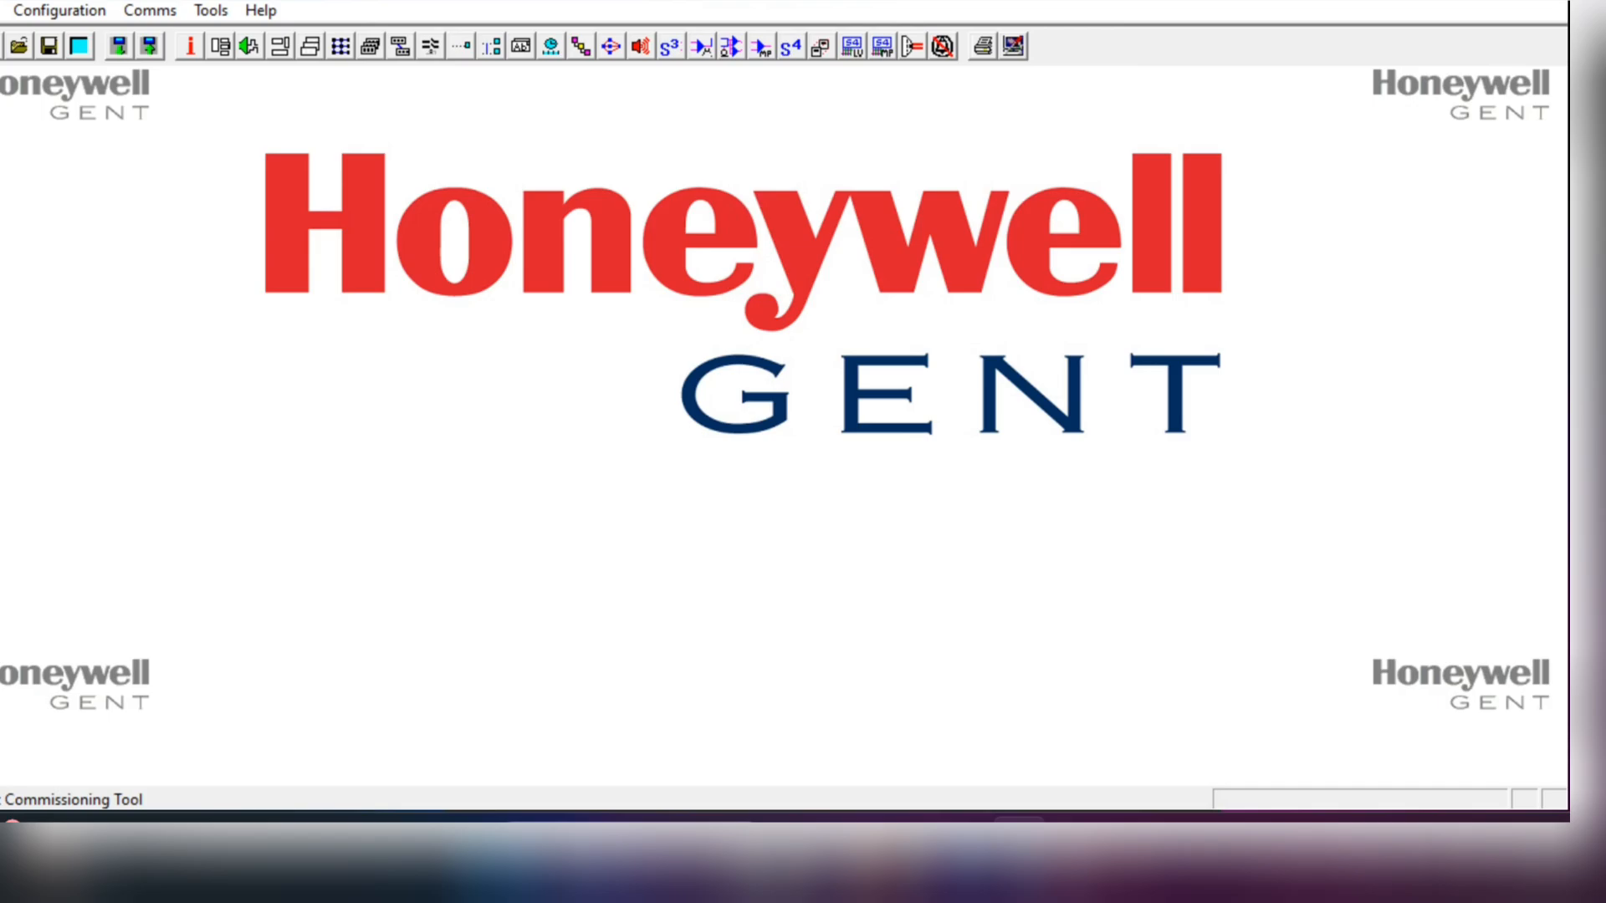
pyautogui.click(59, 11)
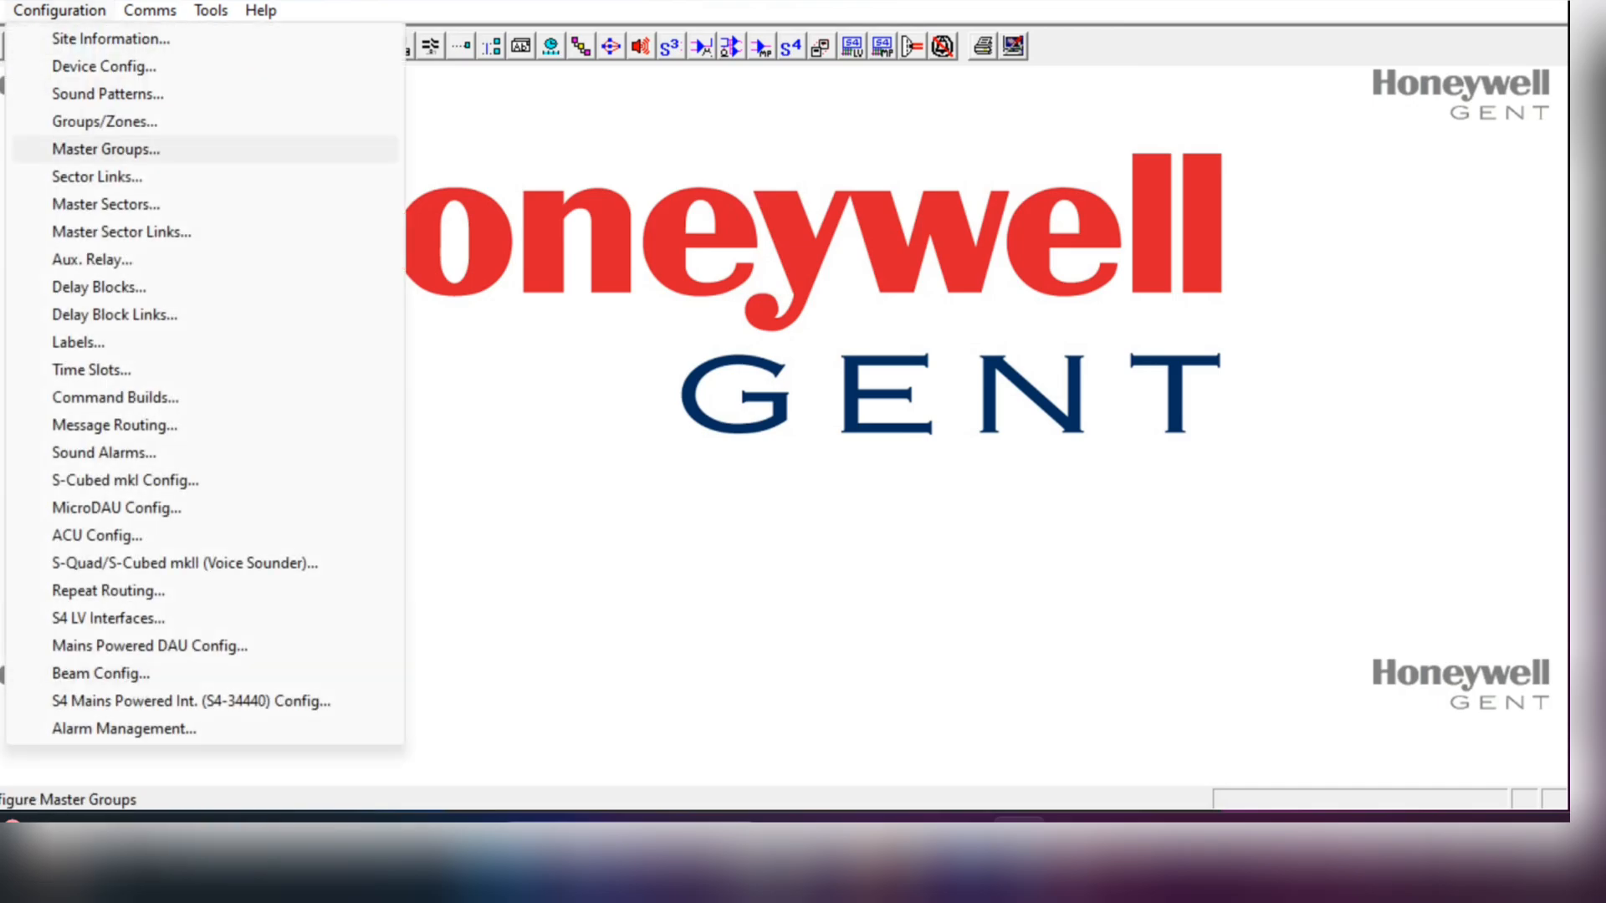
pyautogui.click(92, 260)
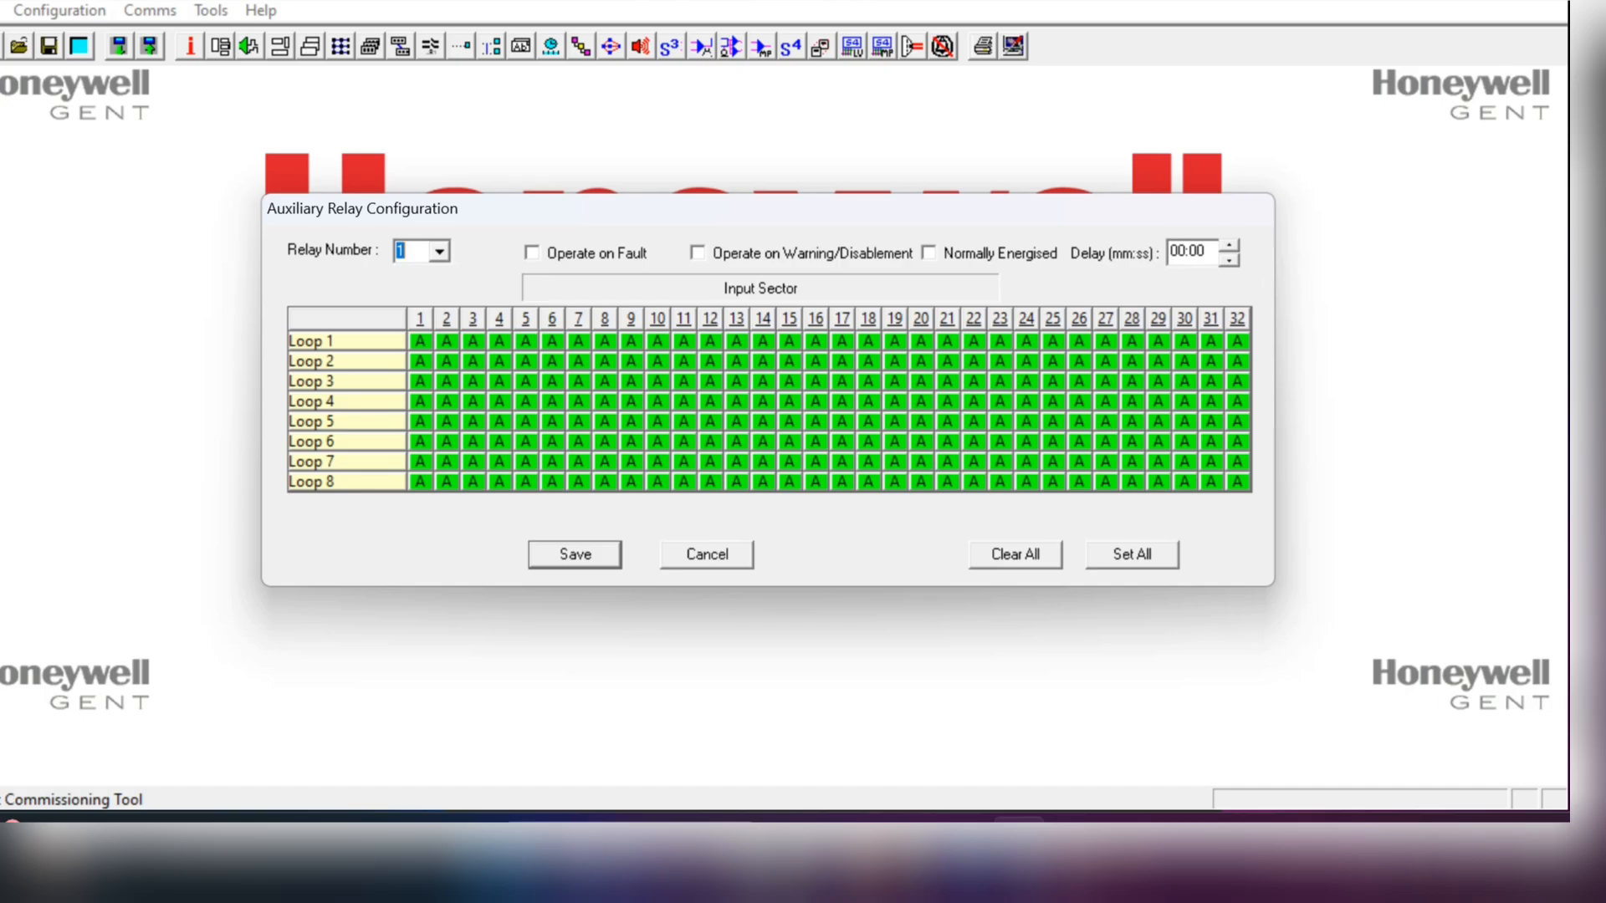
pyautogui.hotkey('alt', 'Down')
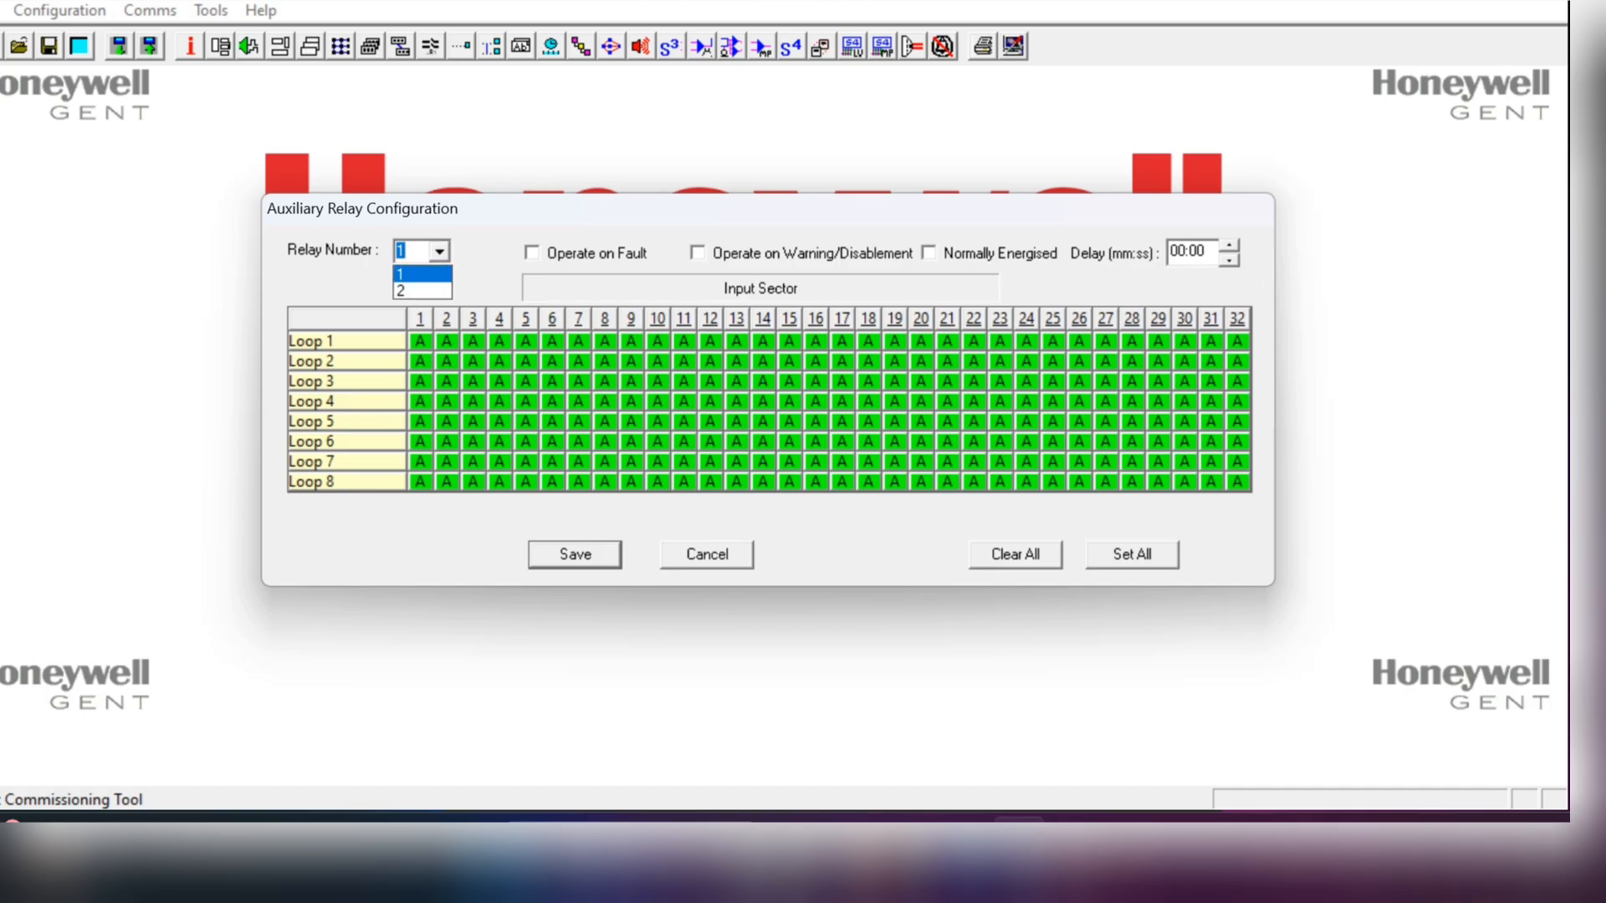
pyautogui.press('Return')
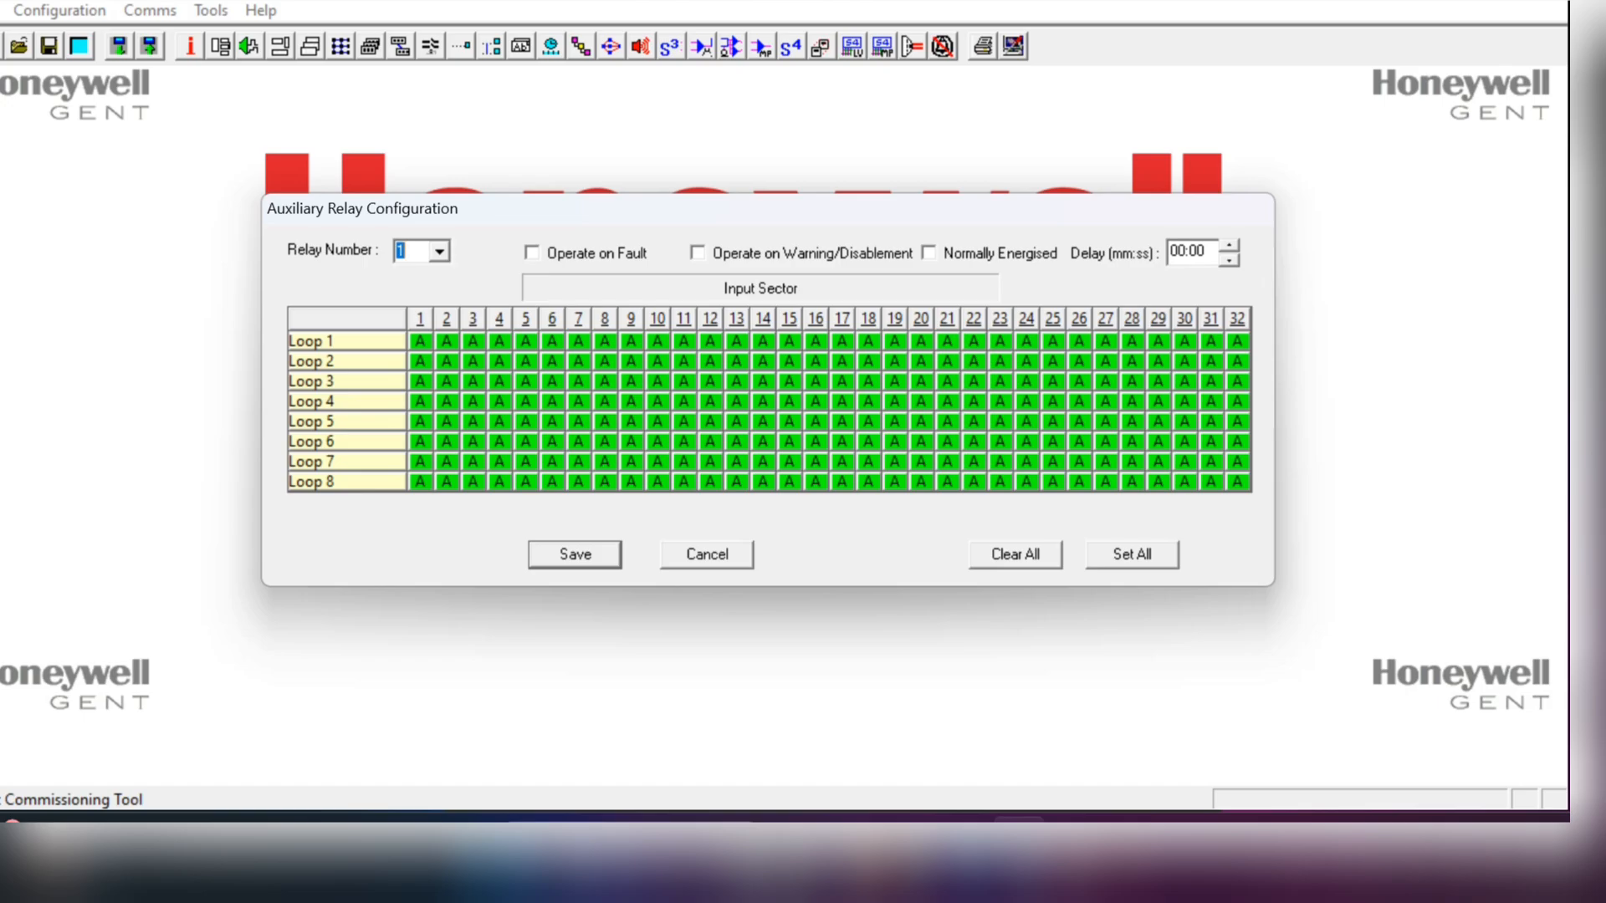
pyautogui.click(531, 252)
pyautogui.click(531, 253)
# Step: For auxiliary relay 2, set every input sector on all loops to A and turn off Operate on Fault and Normally Energised
pyautogui.click(439, 251)
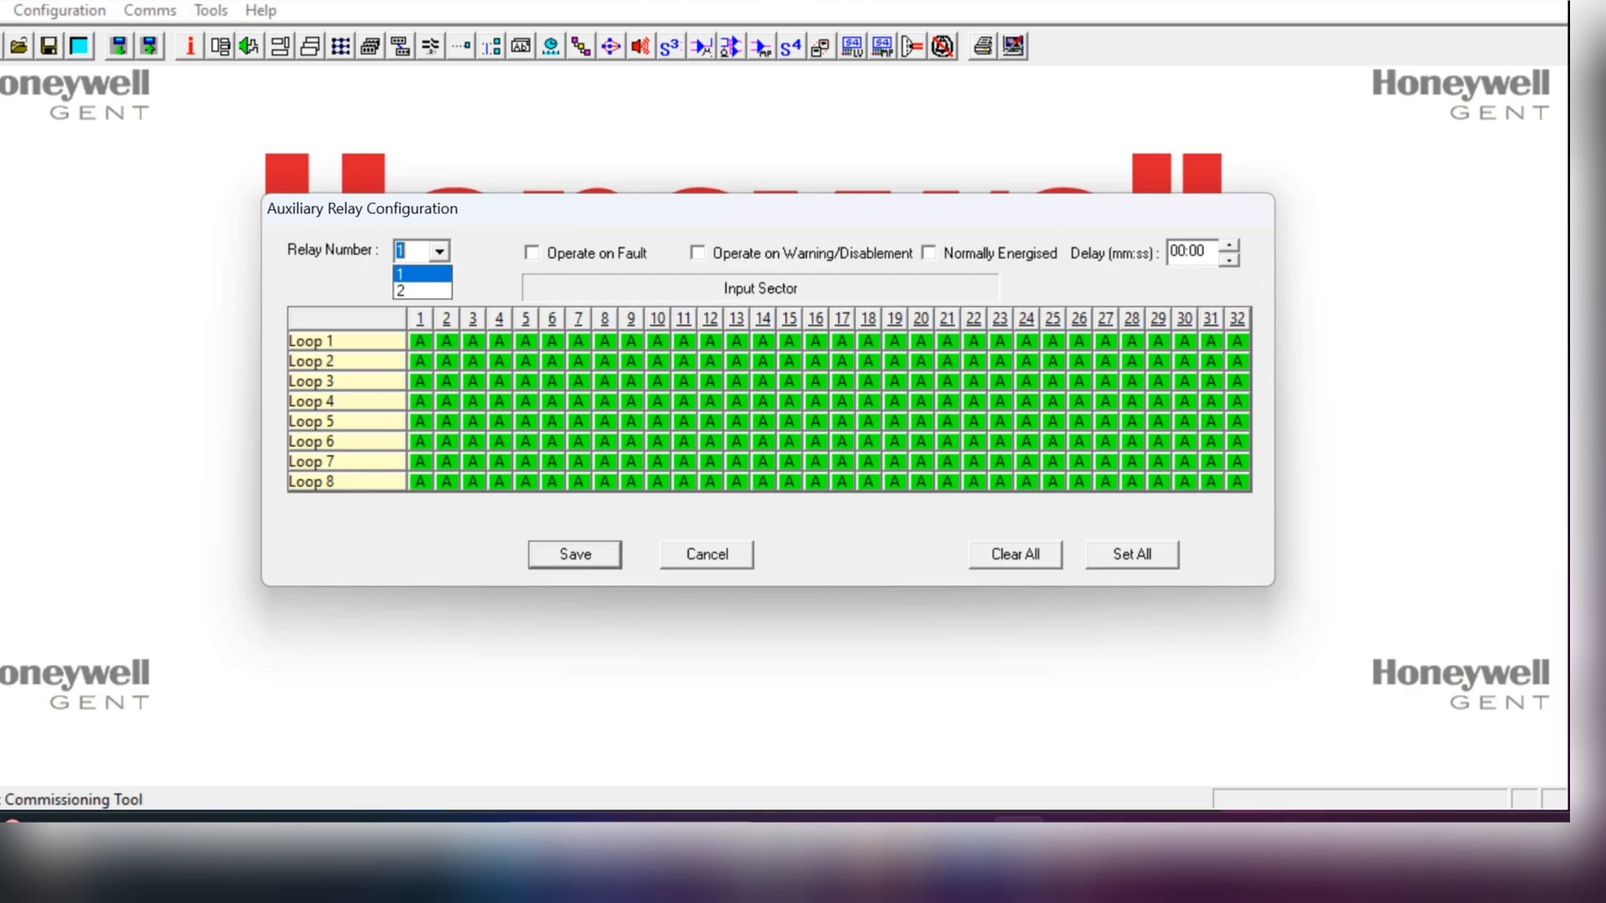
pyautogui.click(418, 292)
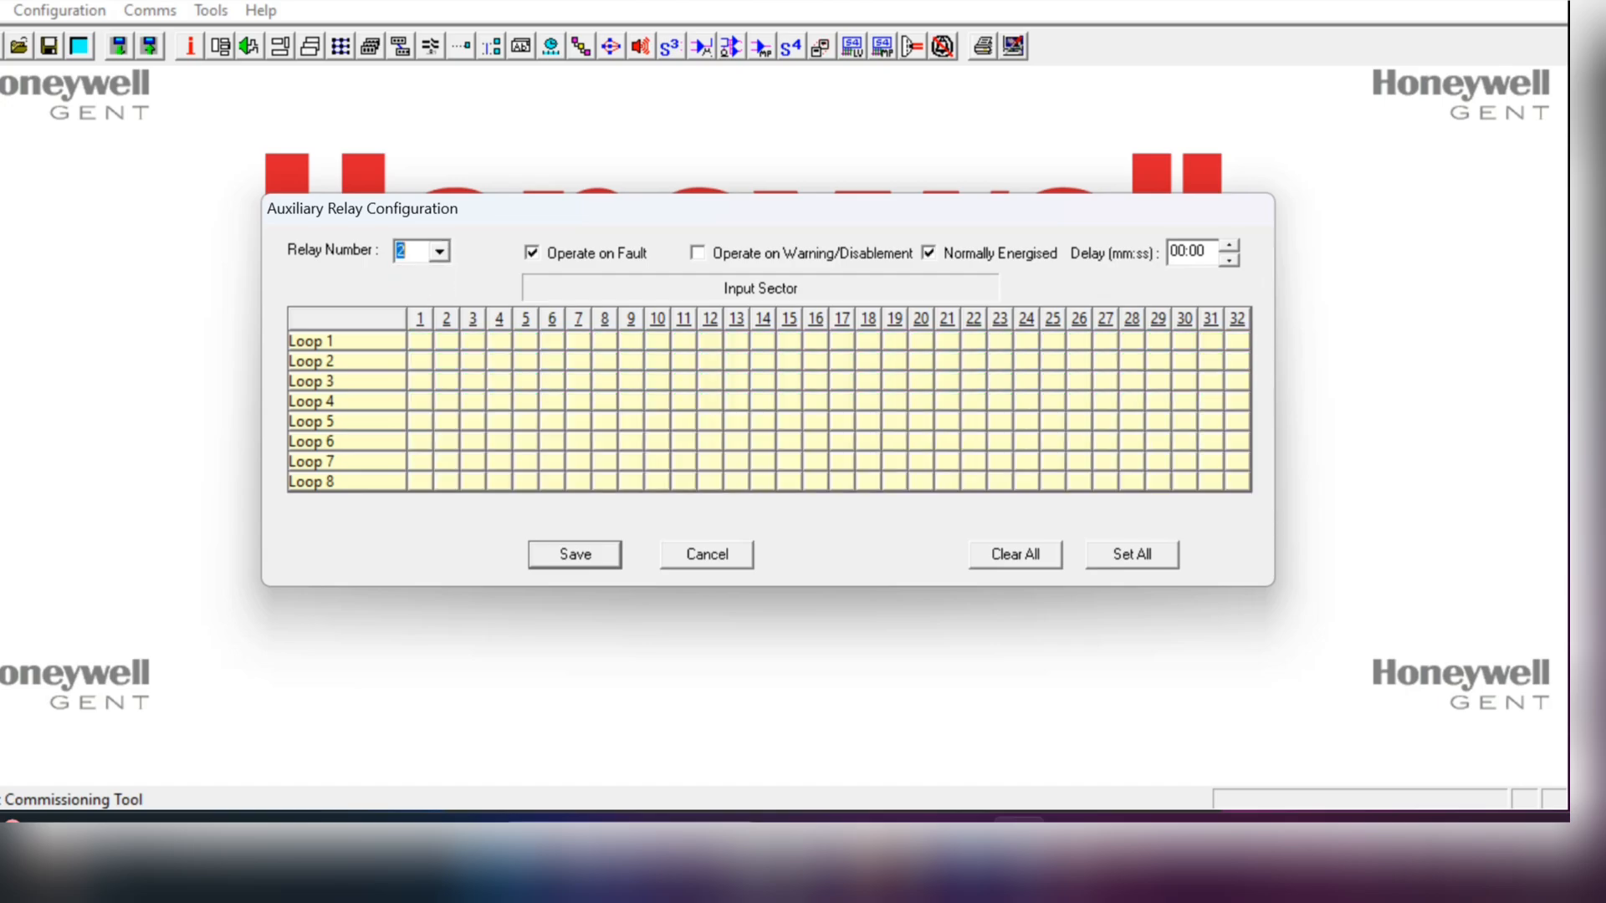
pyautogui.click(420, 341)
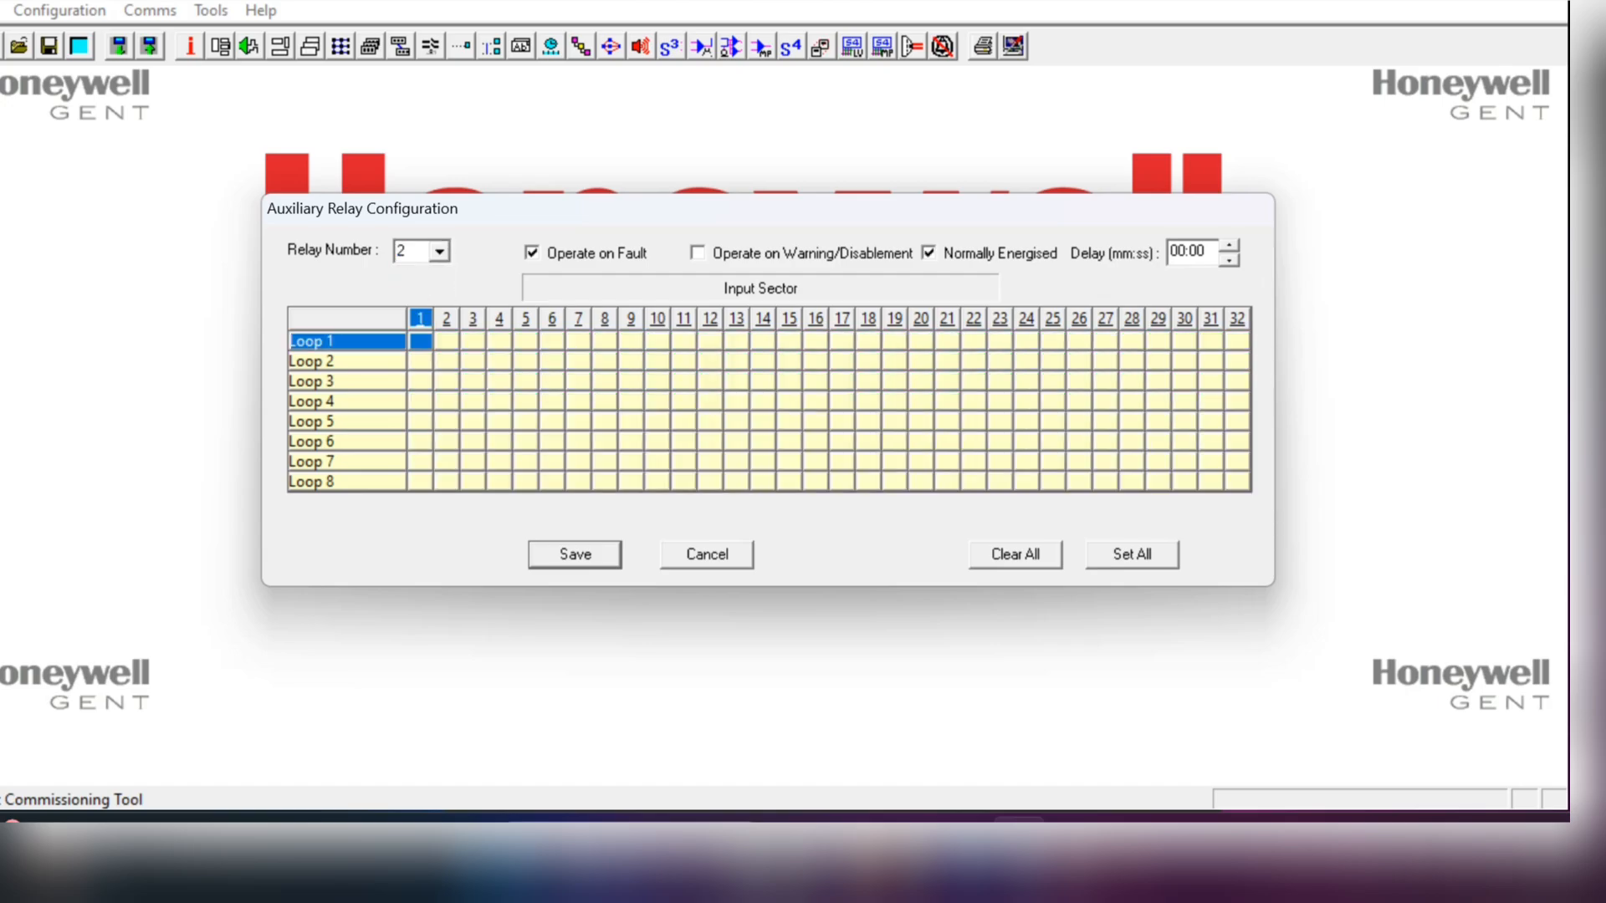
pyautogui.write('A')
pyautogui.click(1131, 554)
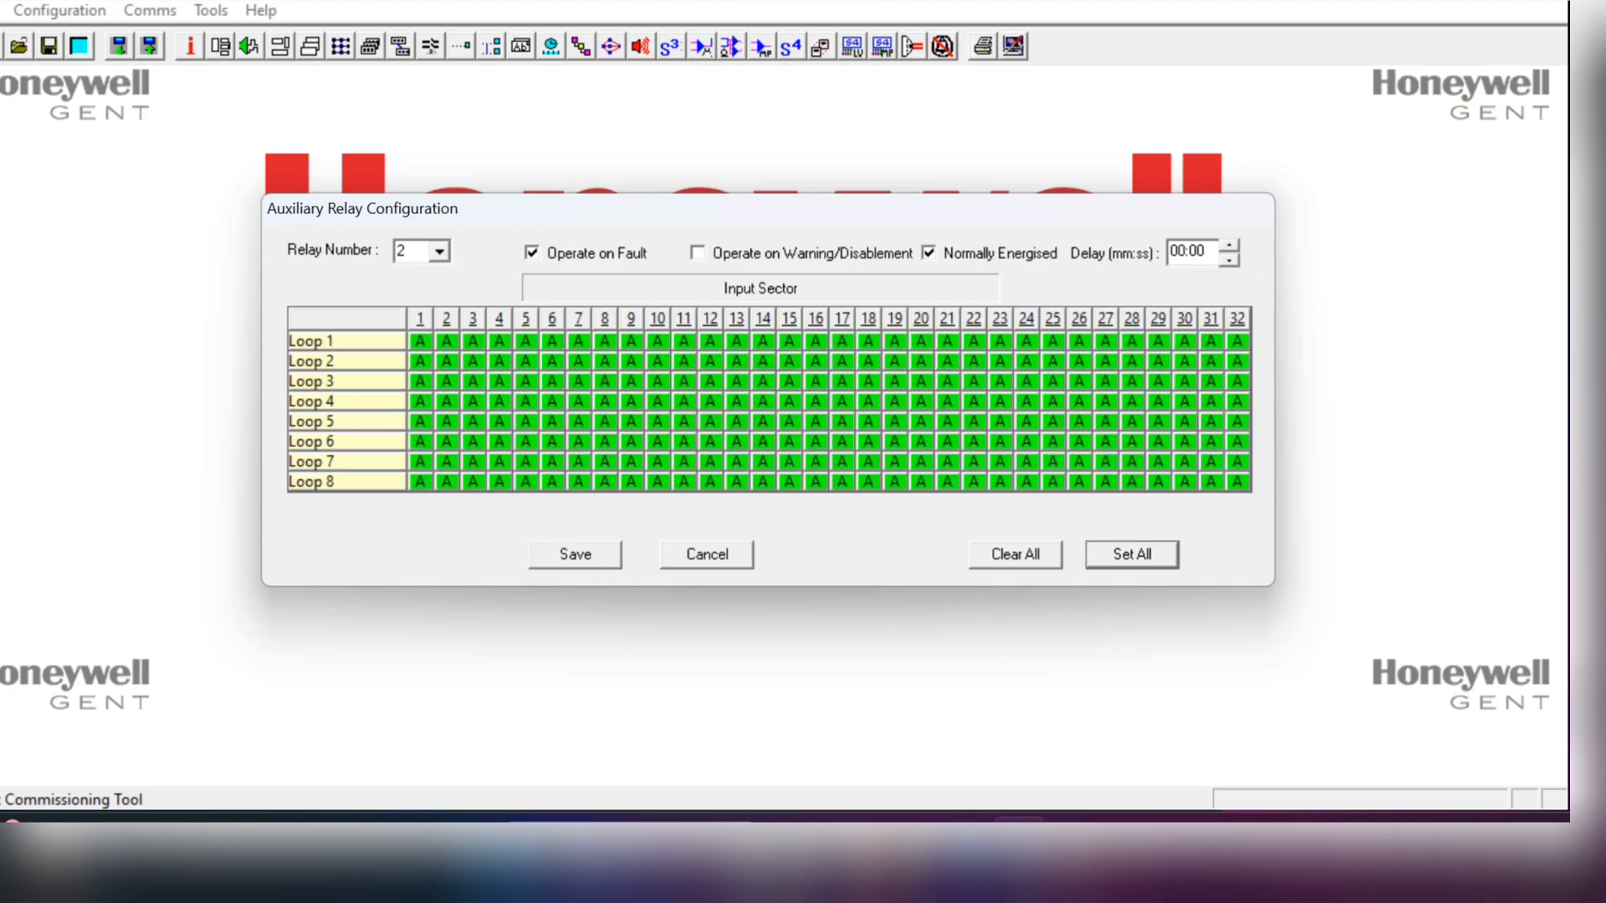
pyautogui.click(531, 253)
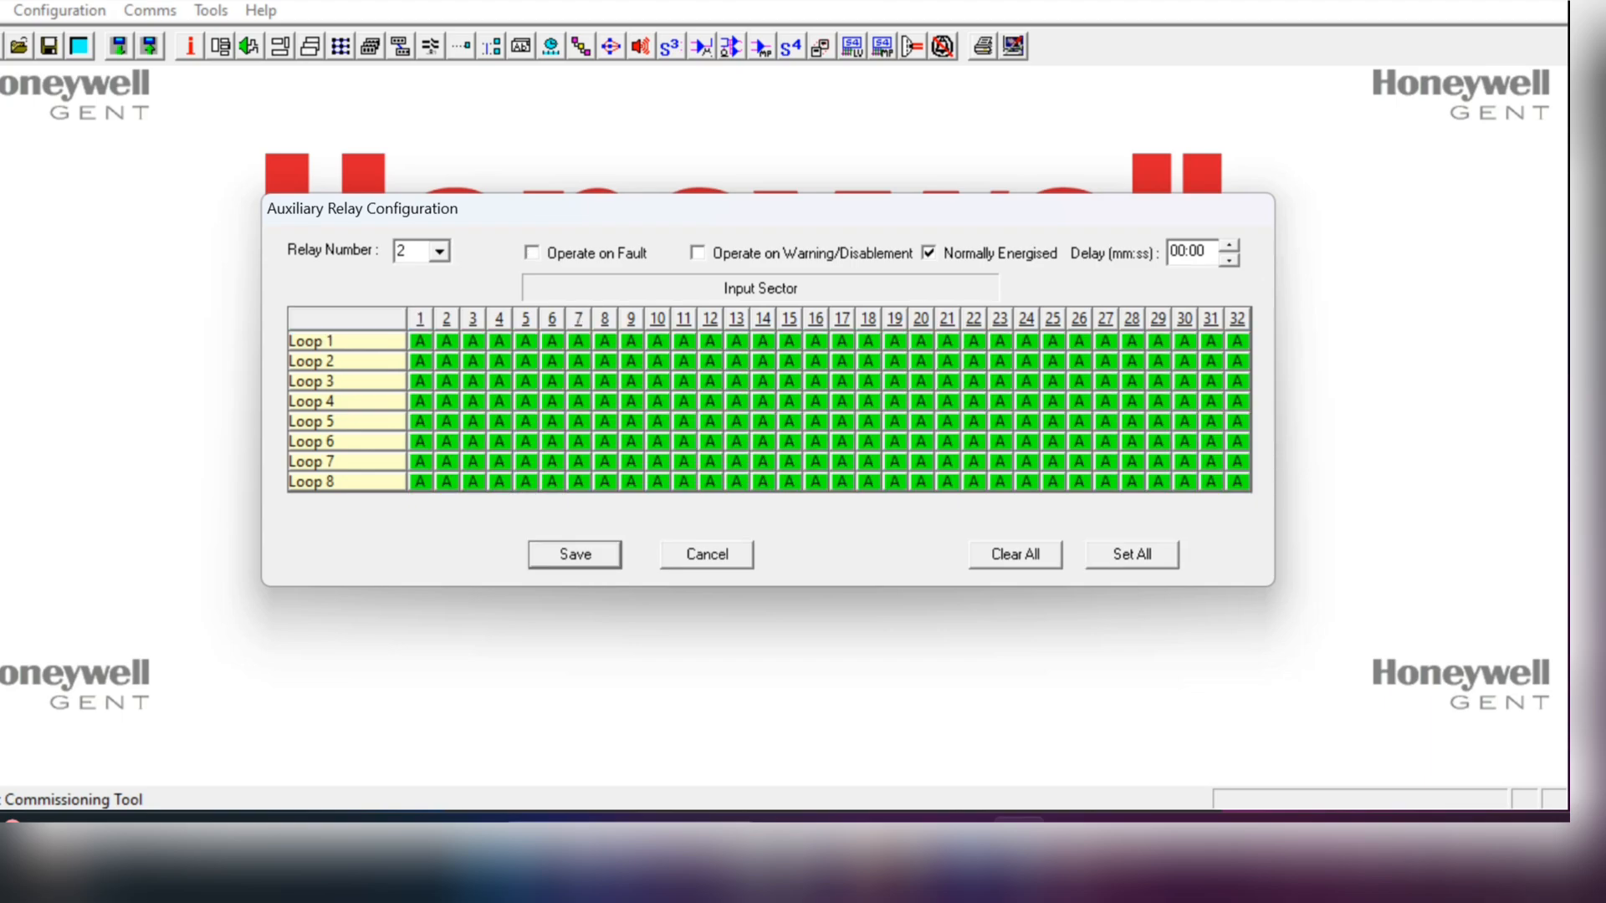
pyautogui.click(929, 252)
# Step: Review auxiliary relay 1's delay, input sector and Operate on Fault options, and leave the relay configuration without saving
pyautogui.click(439, 251)
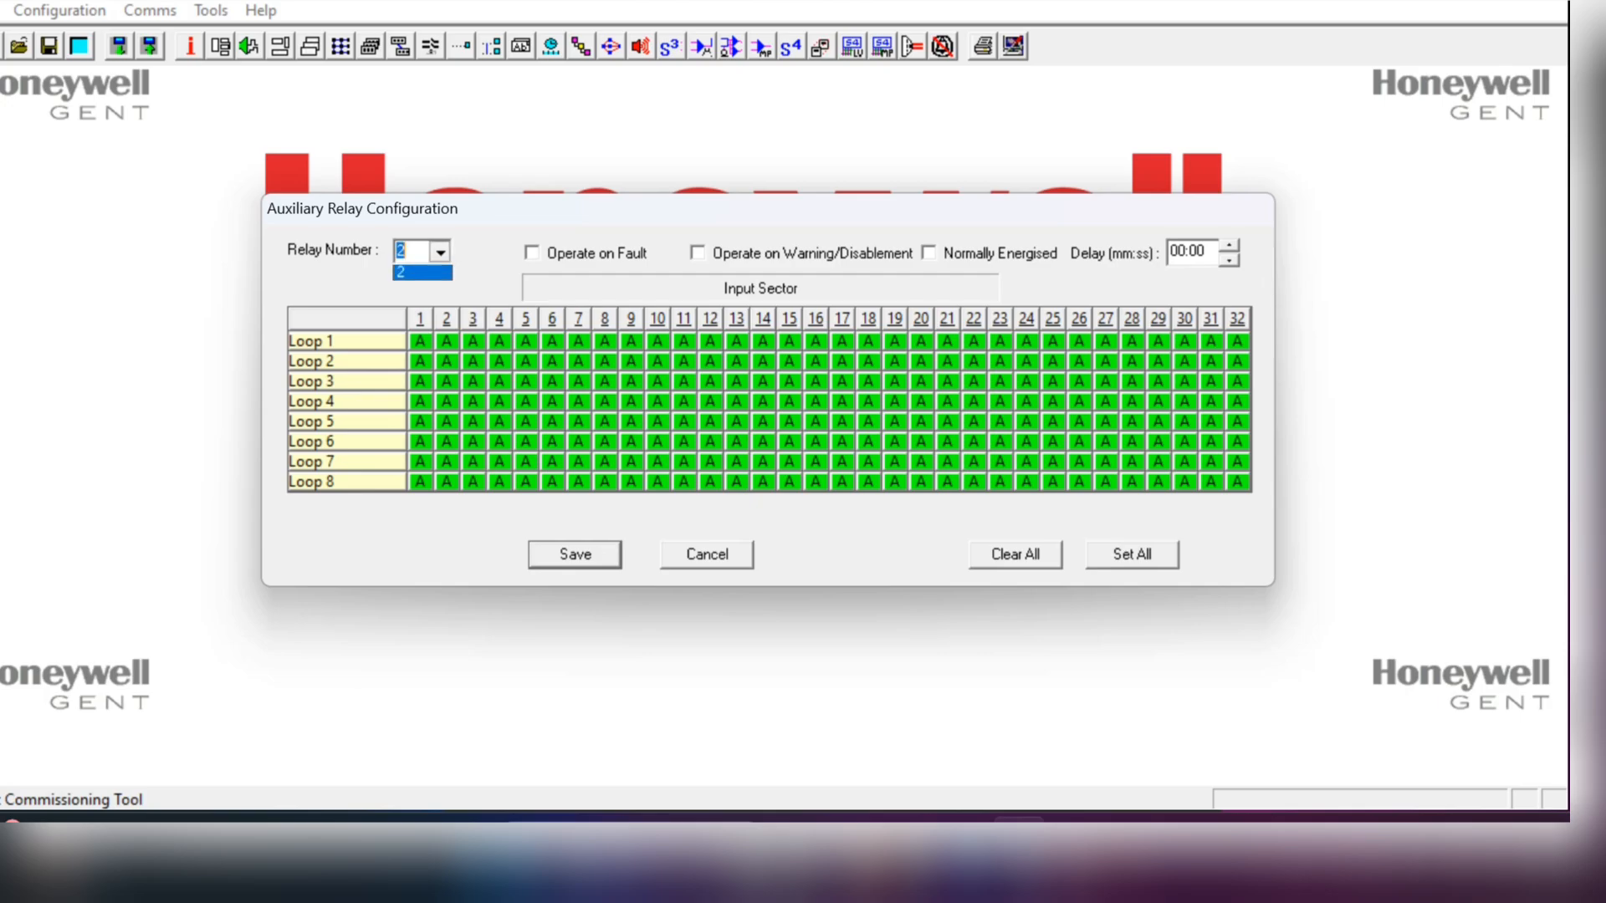
pyautogui.click(422, 273)
pyautogui.click(1196, 251)
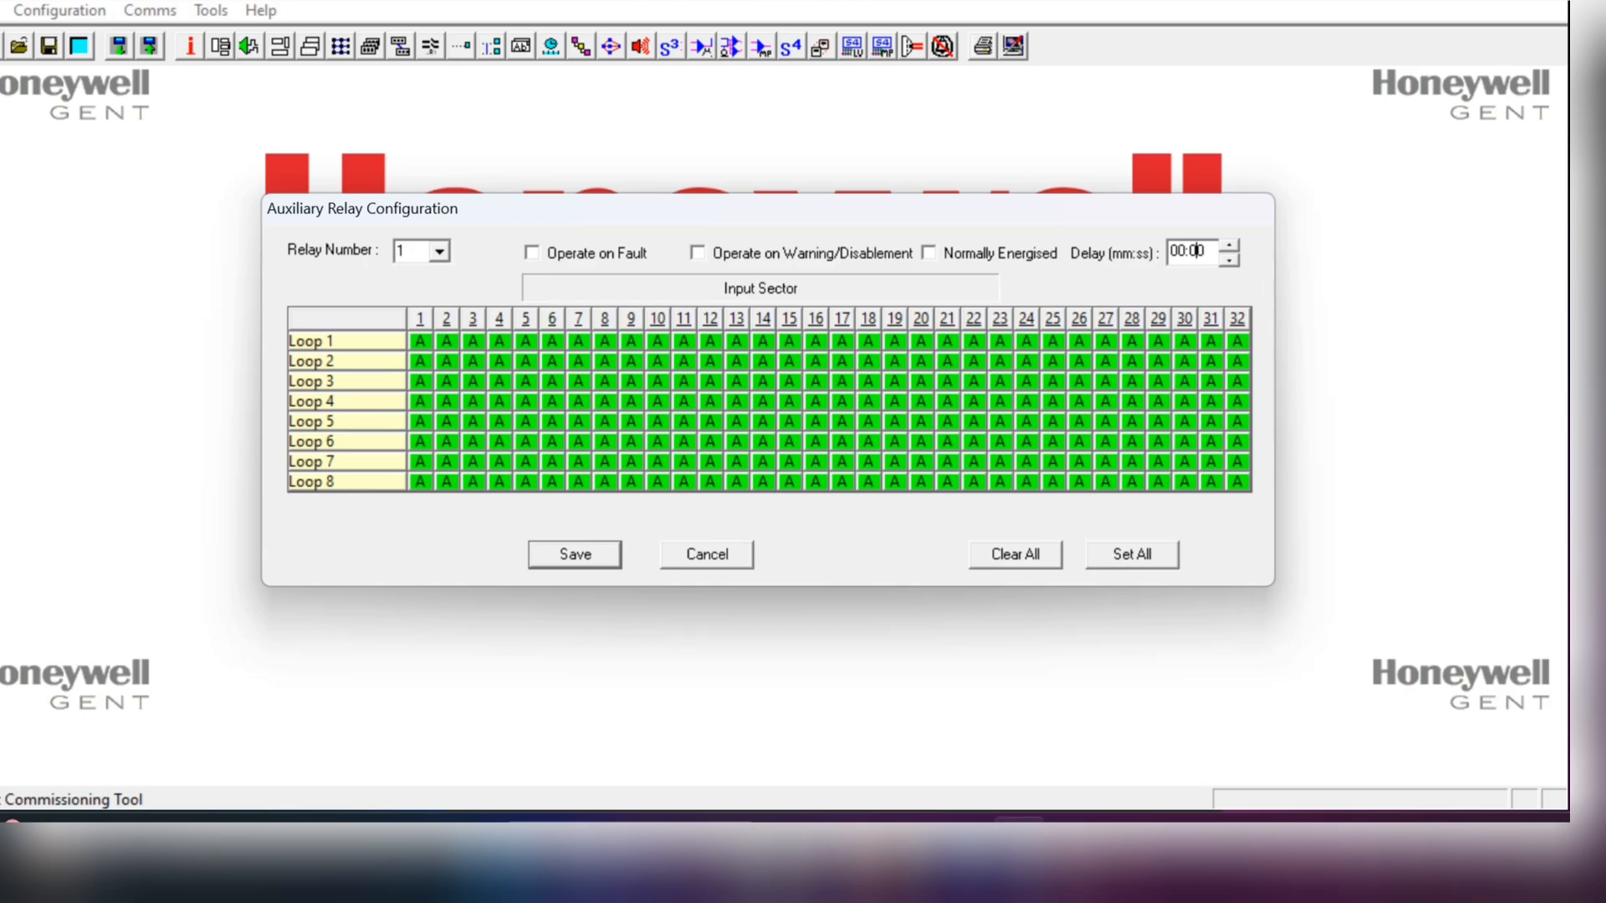
pyautogui.click(420, 341)
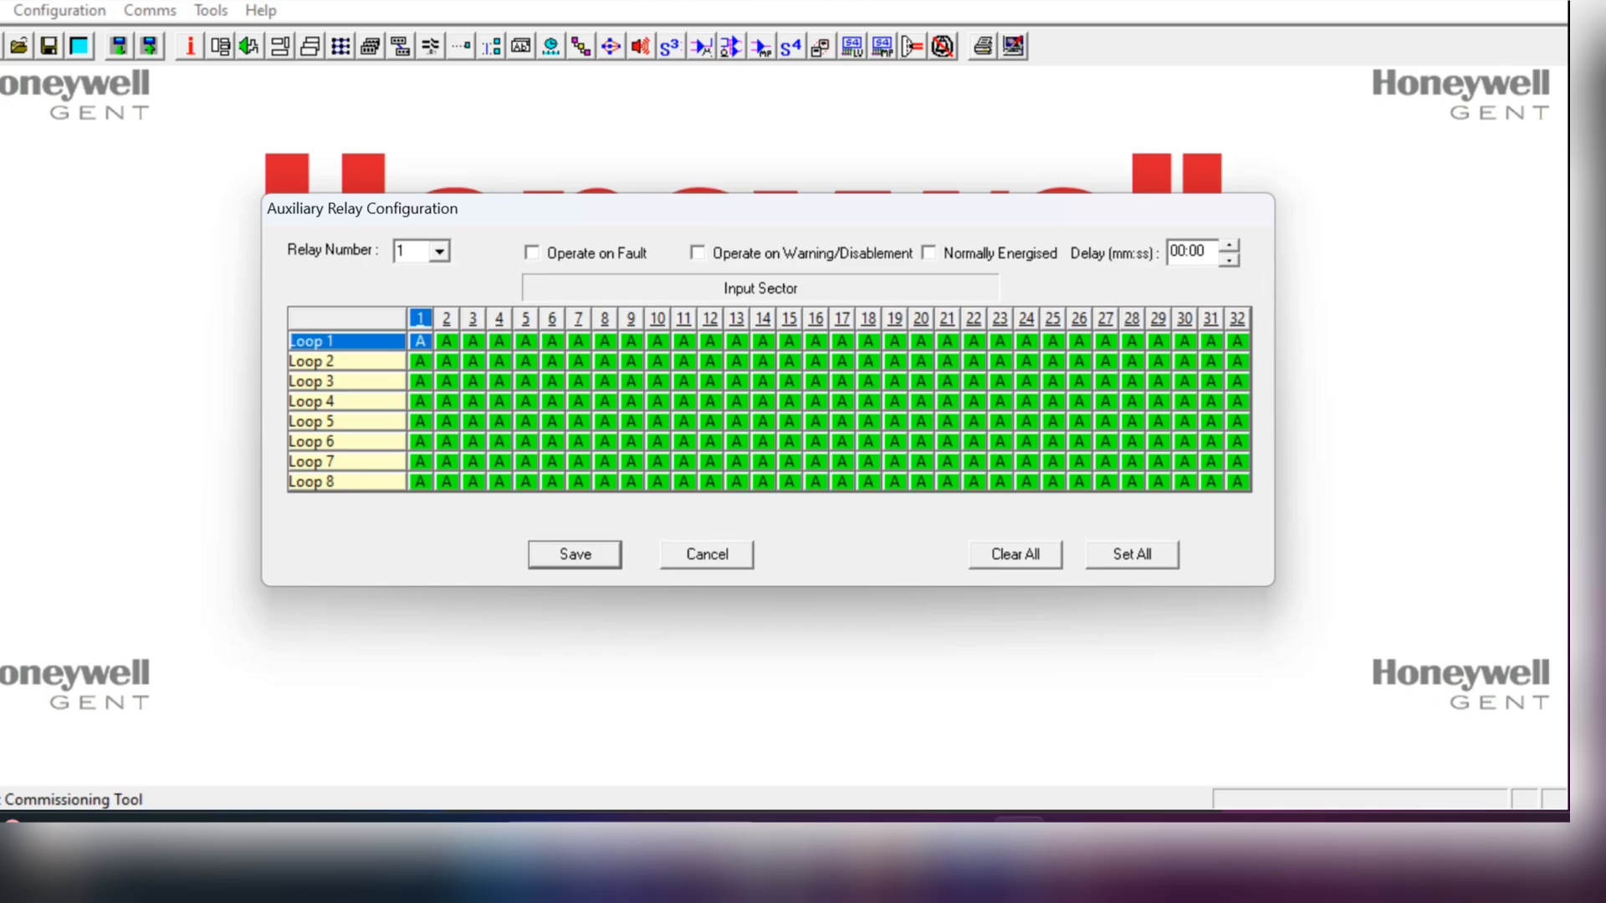
pyautogui.click(531, 252)
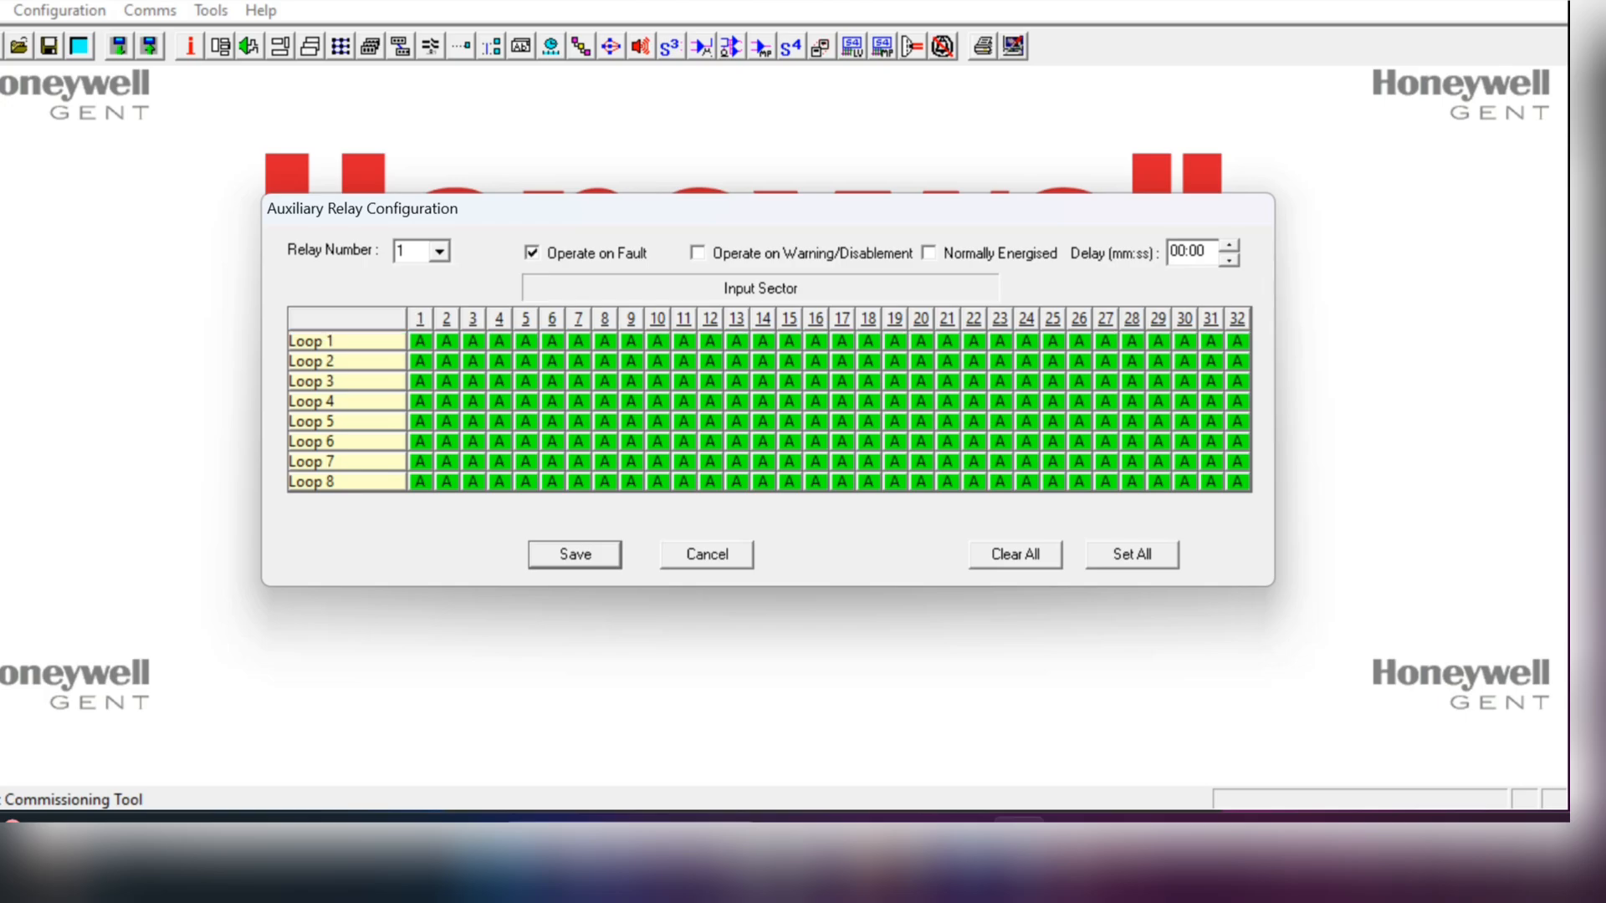
pyautogui.click(532, 252)
pyautogui.press('Escape')
# Step: Open the S-Quad/S-Cubed mkII voice sounder configuration and view the settings of sounder devices 3 and 7 in Lp1 Sector 1
pyautogui.click(59, 11)
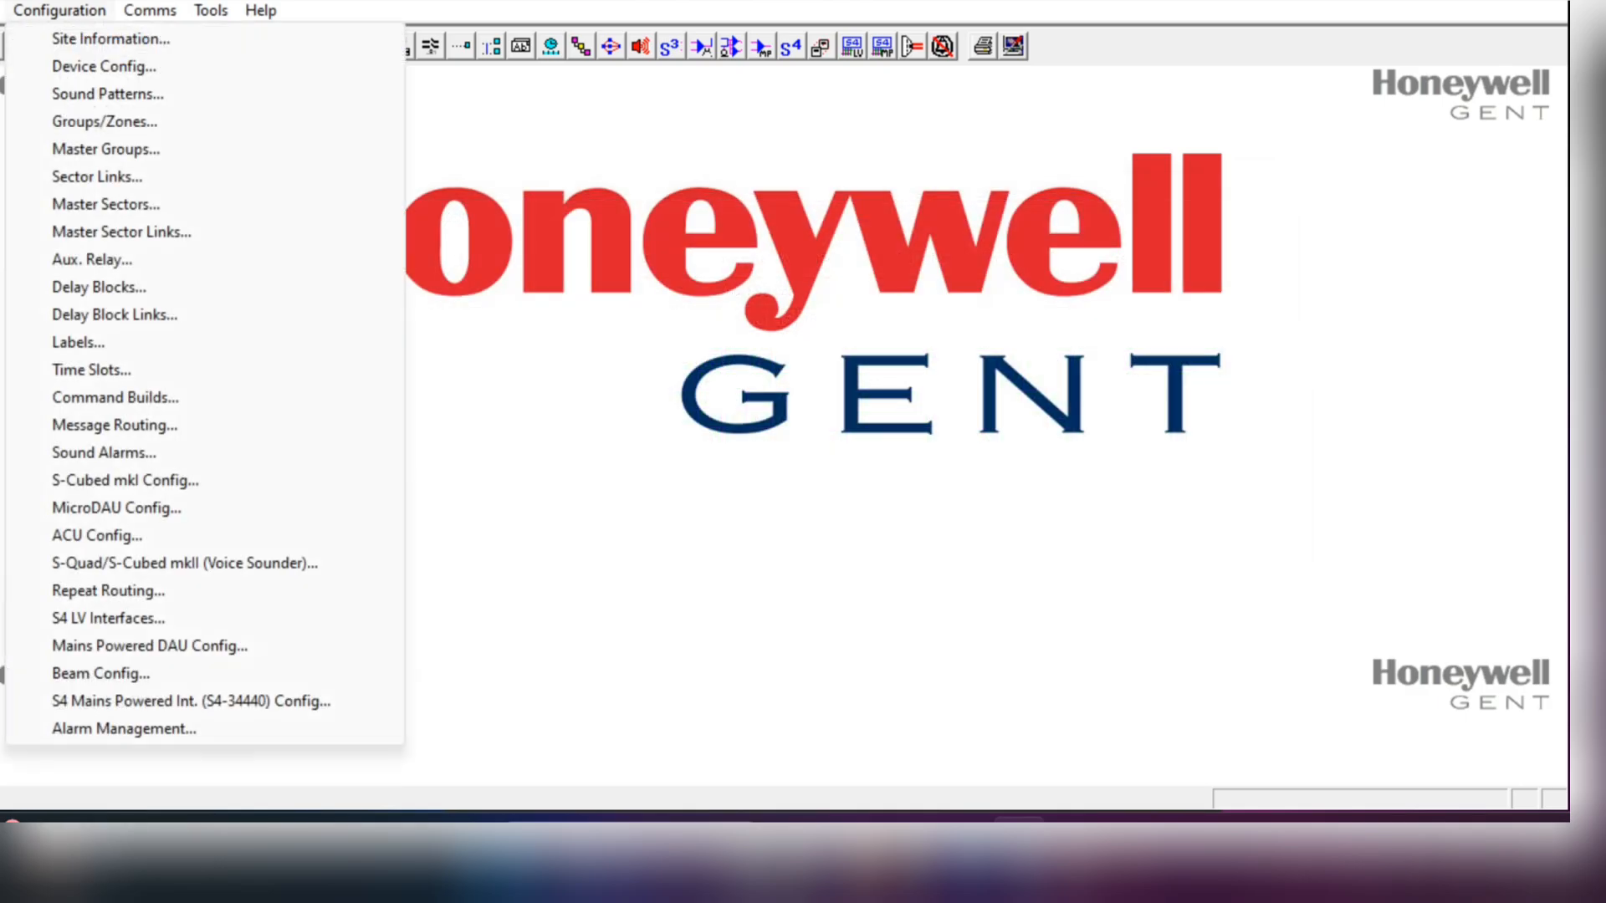
pyautogui.press('Down')
pyautogui.press('Return')
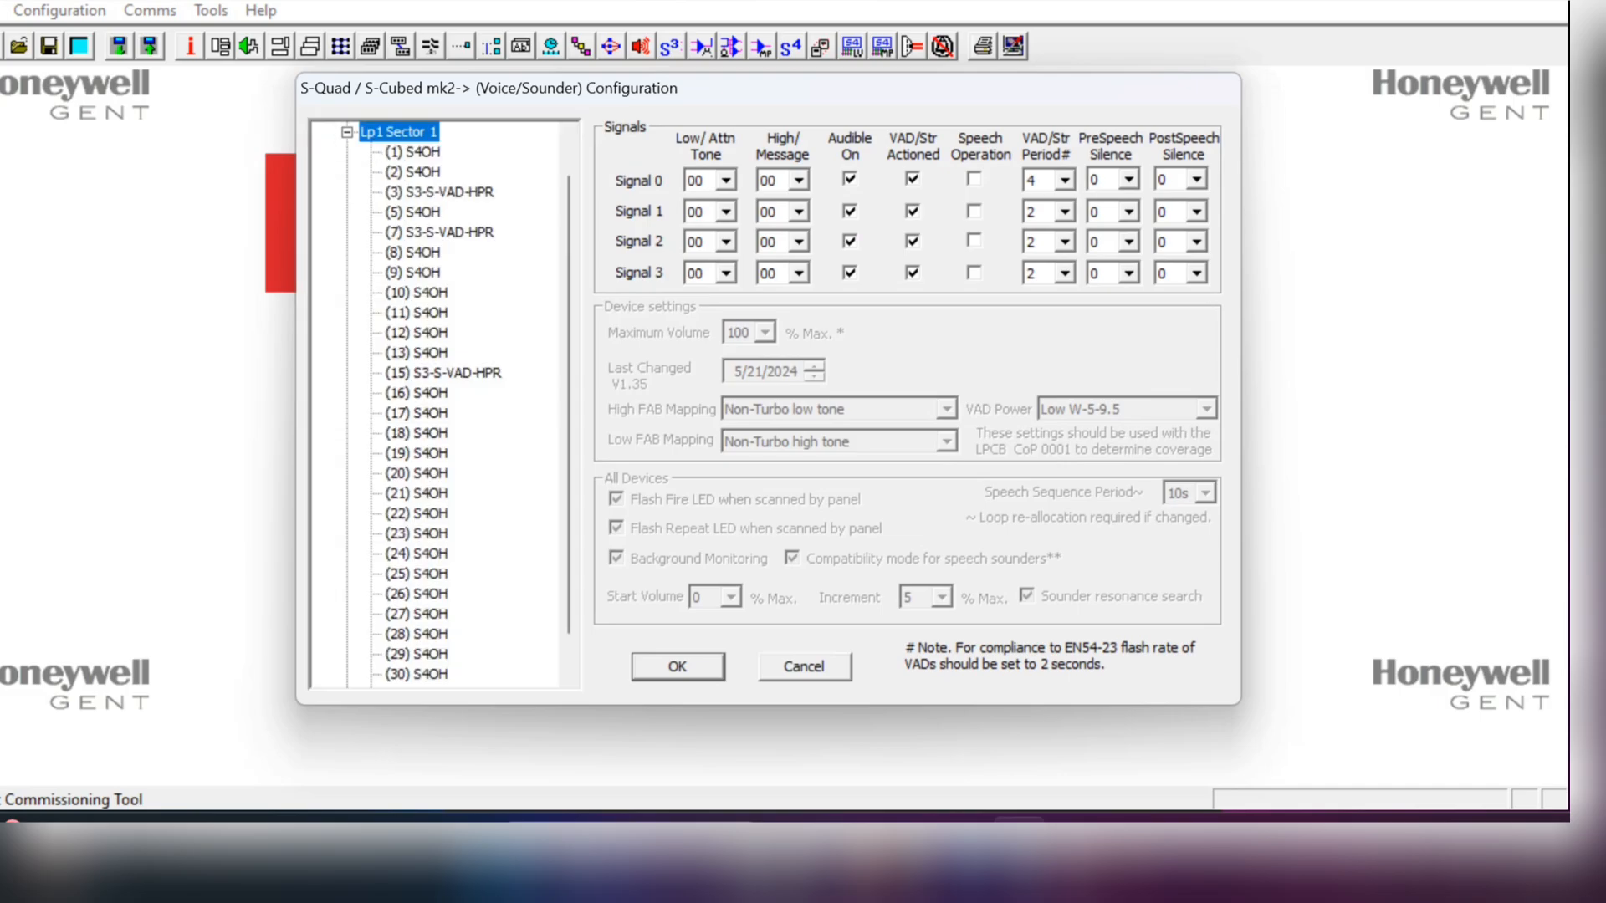
pyautogui.click(440, 192)
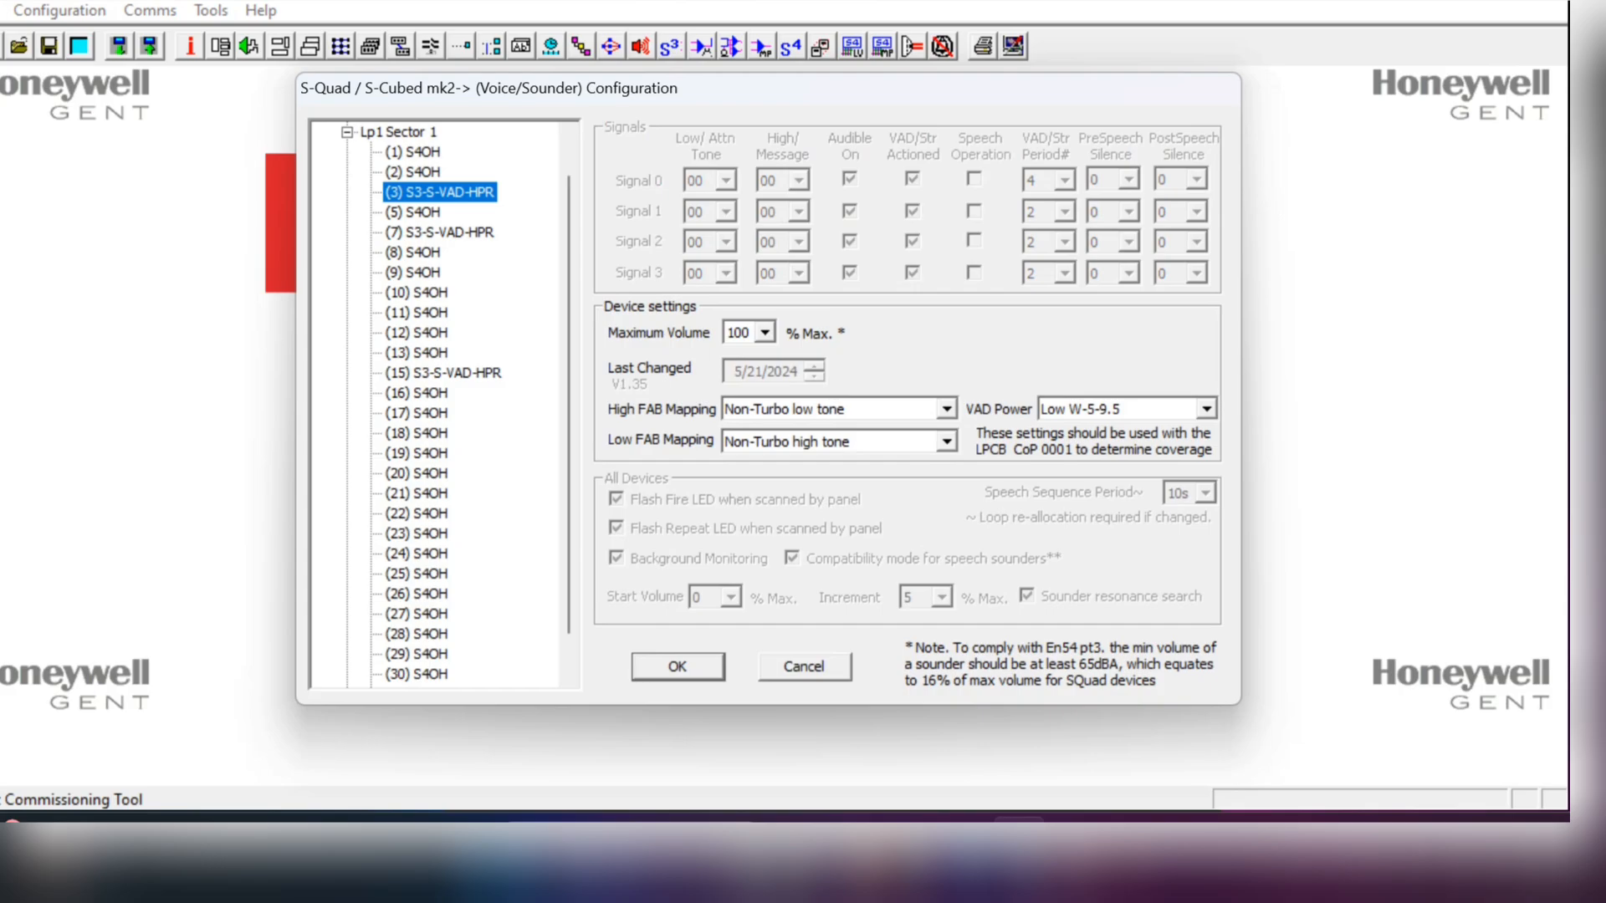
pyautogui.click(440, 232)
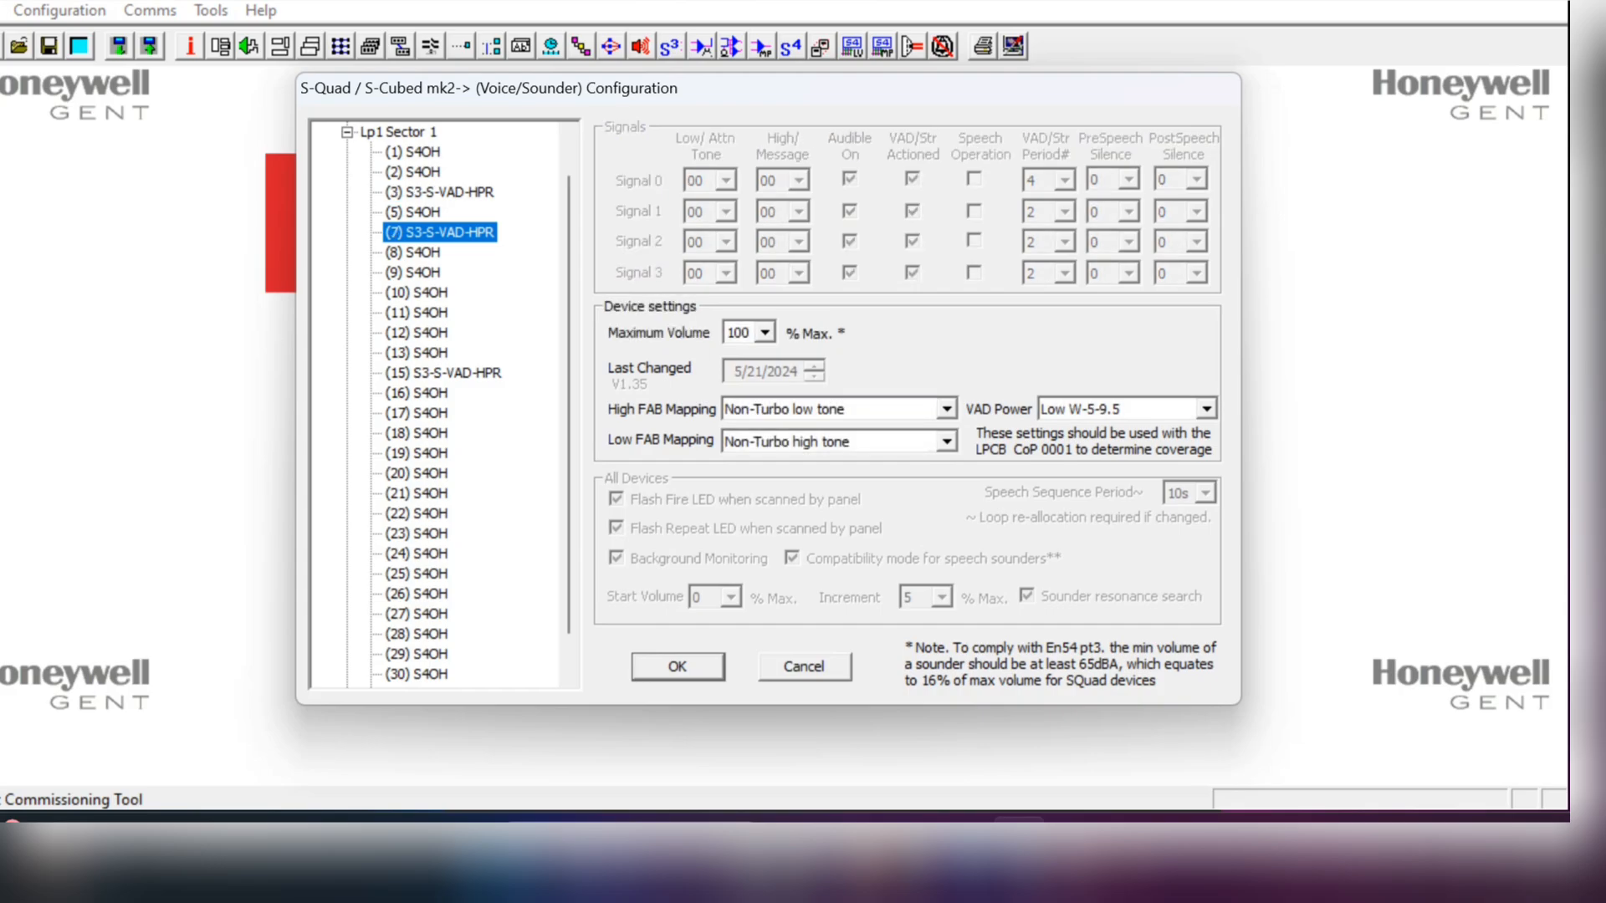
# Step: Set the maximum volume of device 3 (S3-S-VAD-HPR) in Lp1 Sector 1 to 10%
pyautogui.click(440, 192)
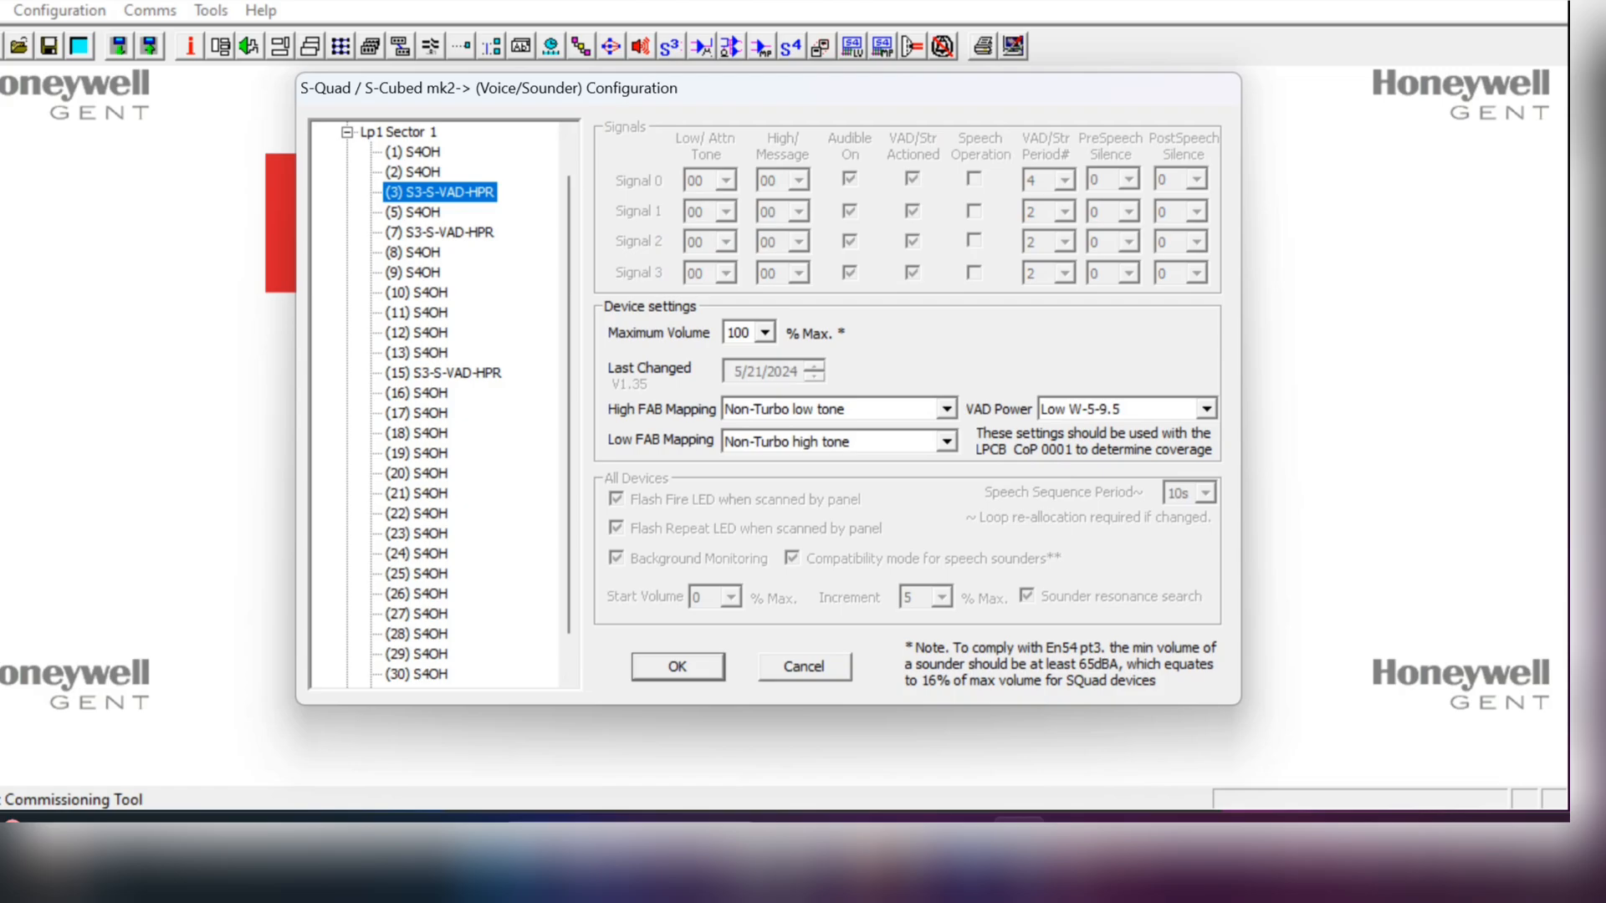
pyautogui.click(764, 332)
pyautogui.scroll(1, 740, 379)
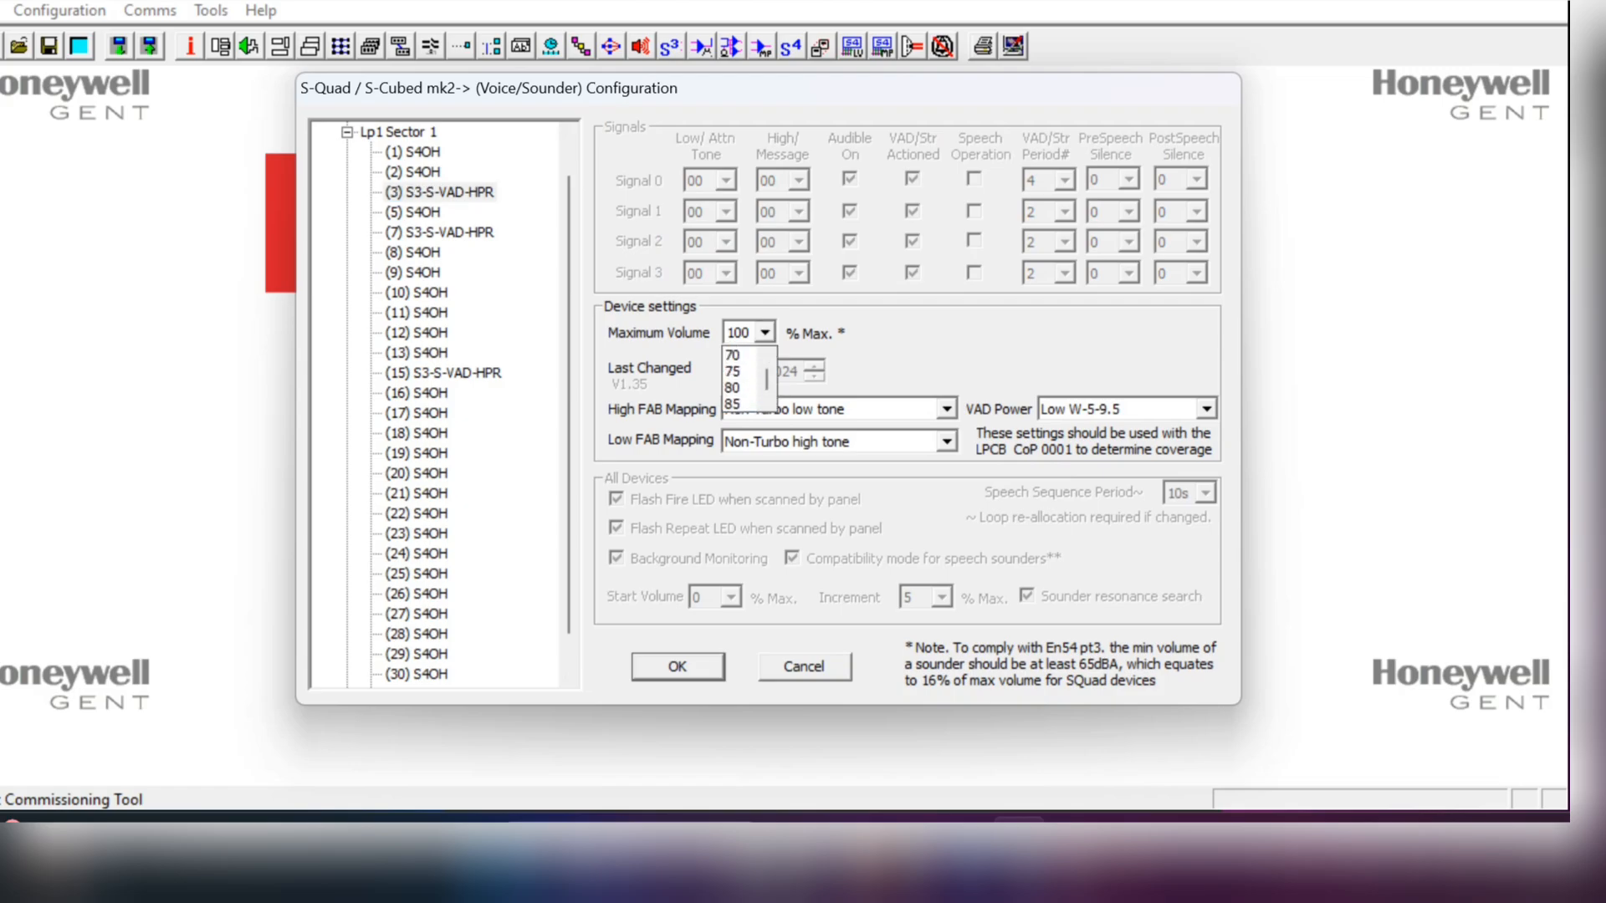
pyautogui.scroll(2, 740, 378)
pyautogui.scroll(2, 740, 378)
pyautogui.click(734, 353)
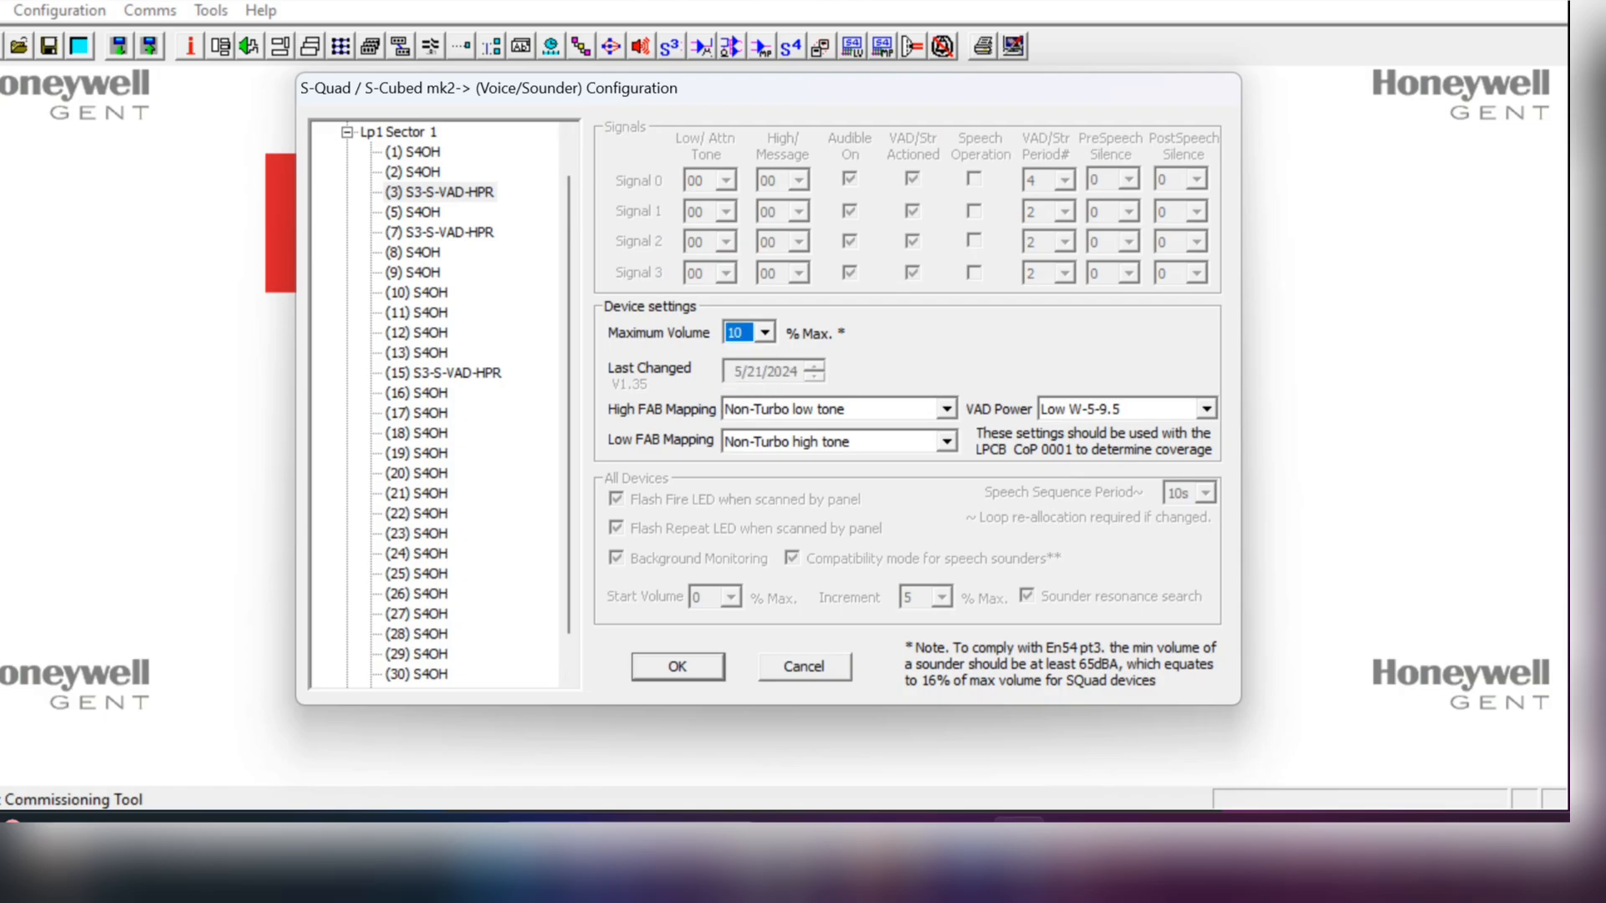
# Step: Try a maximum volume of 25% for device 3 (S3-S-VAD-HPR) in Lp1 Sector 1 and restore it to 10%
pyautogui.click(765, 333)
pyautogui.click(734, 371)
pyautogui.click(764, 333)
pyautogui.click(735, 387)
pyautogui.click(764, 333)
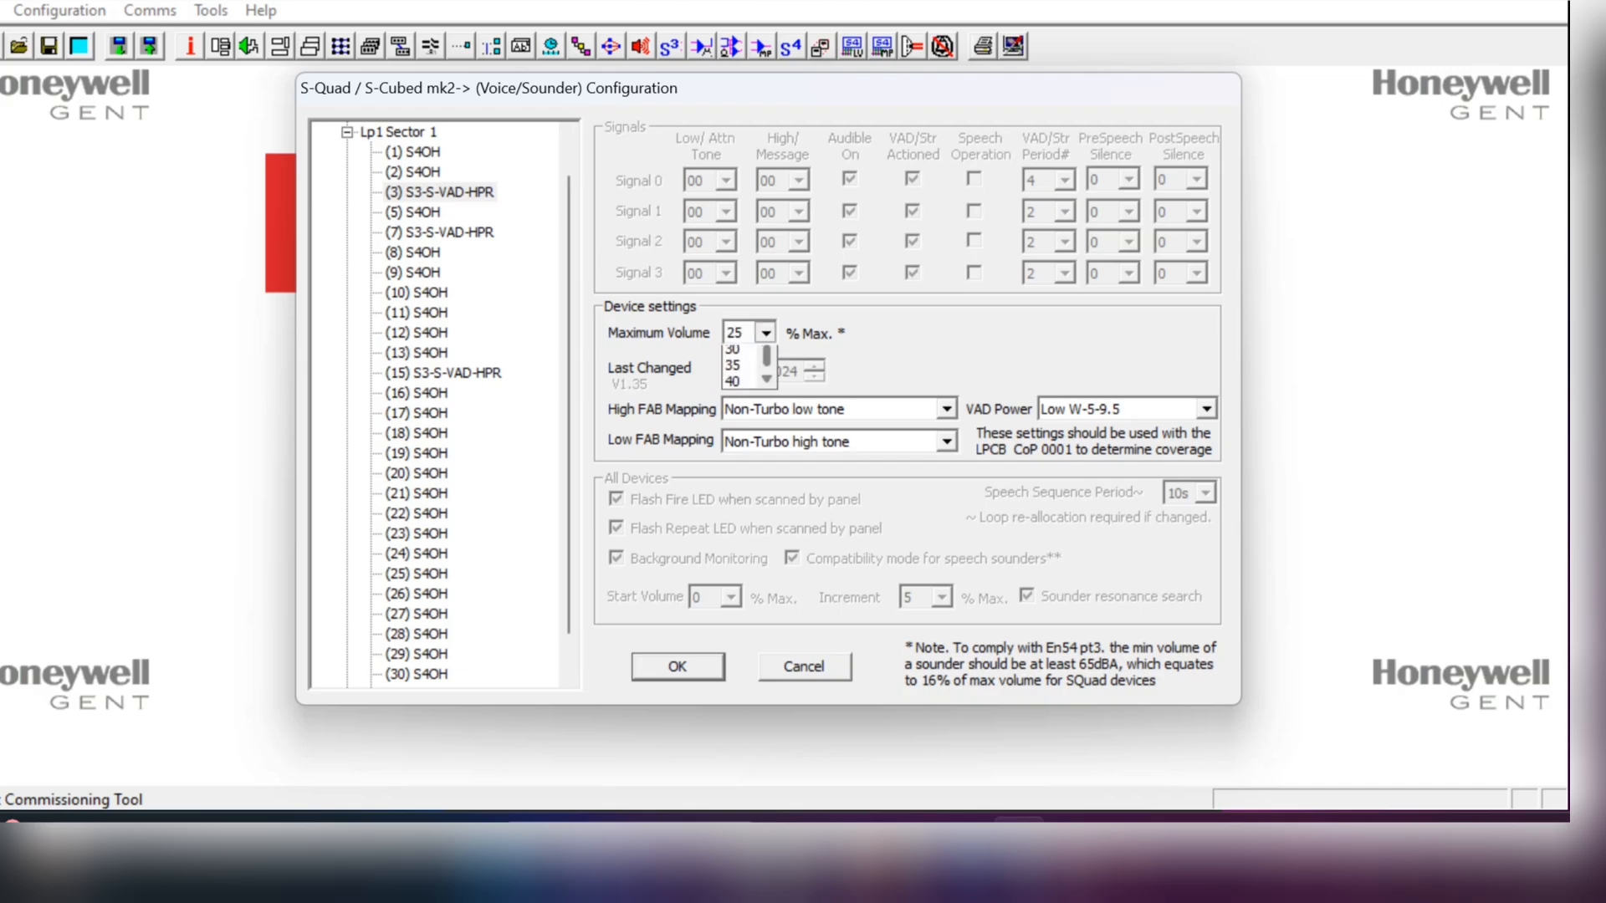
pyautogui.click(766, 357)
pyautogui.click(766, 357)
pyautogui.click(766, 357)
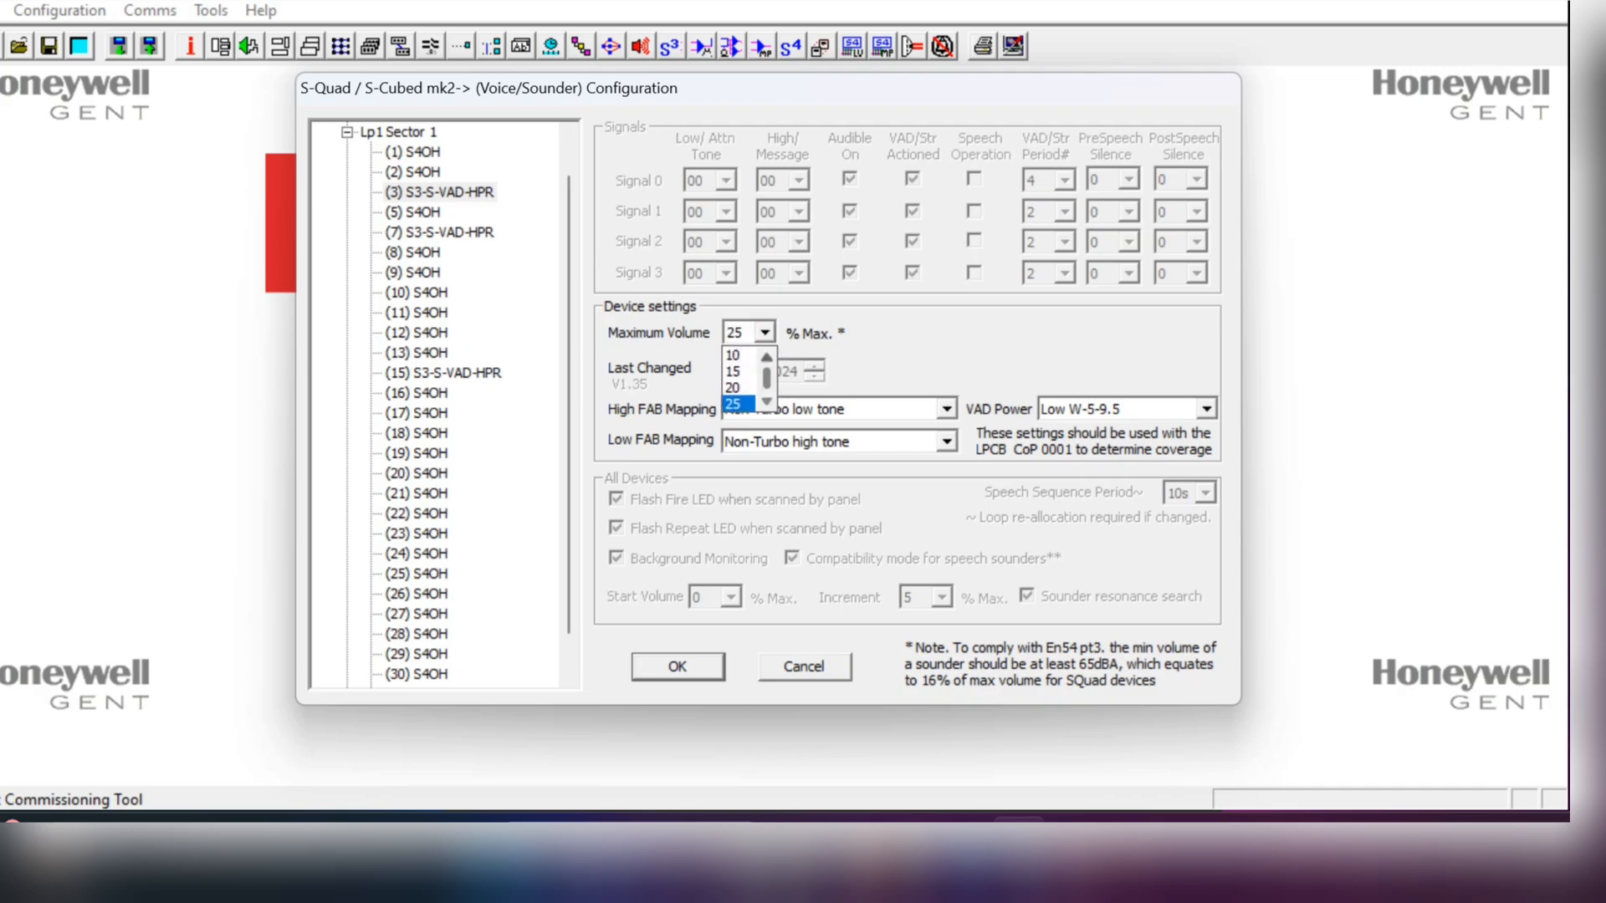
pyautogui.click(734, 356)
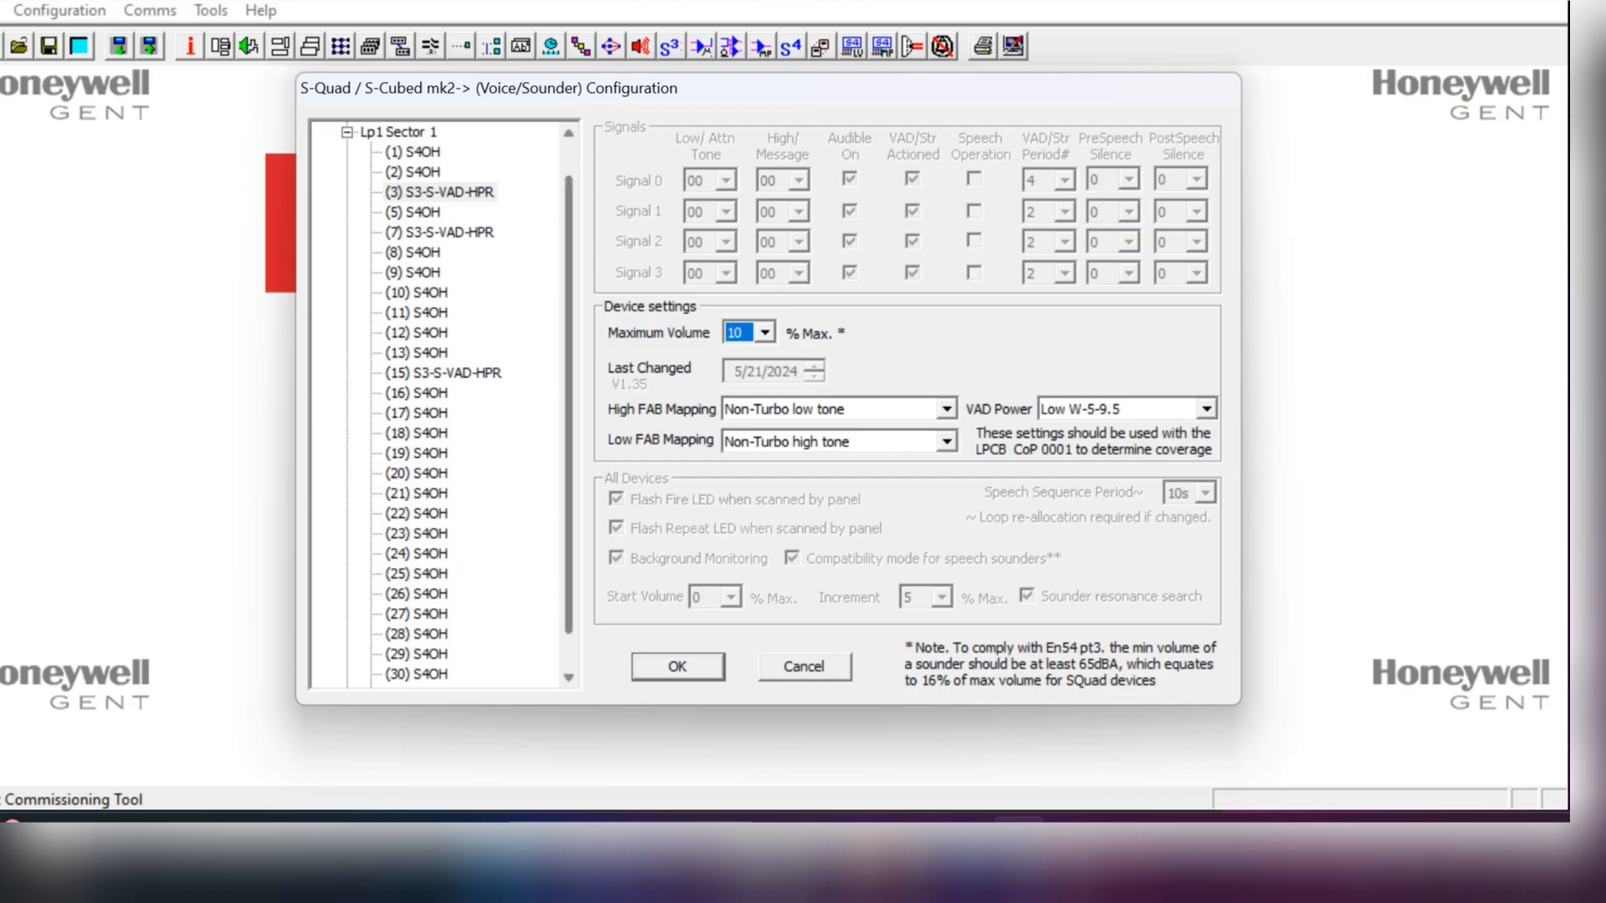
# Step: Check the maximum volume settings of S3-S-VAD-HPR devices 11, 15 and 4 in Lp2 Sector 1
pyautogui.scroll(-1, 452, 401)
pyautogui.click(456, 333)
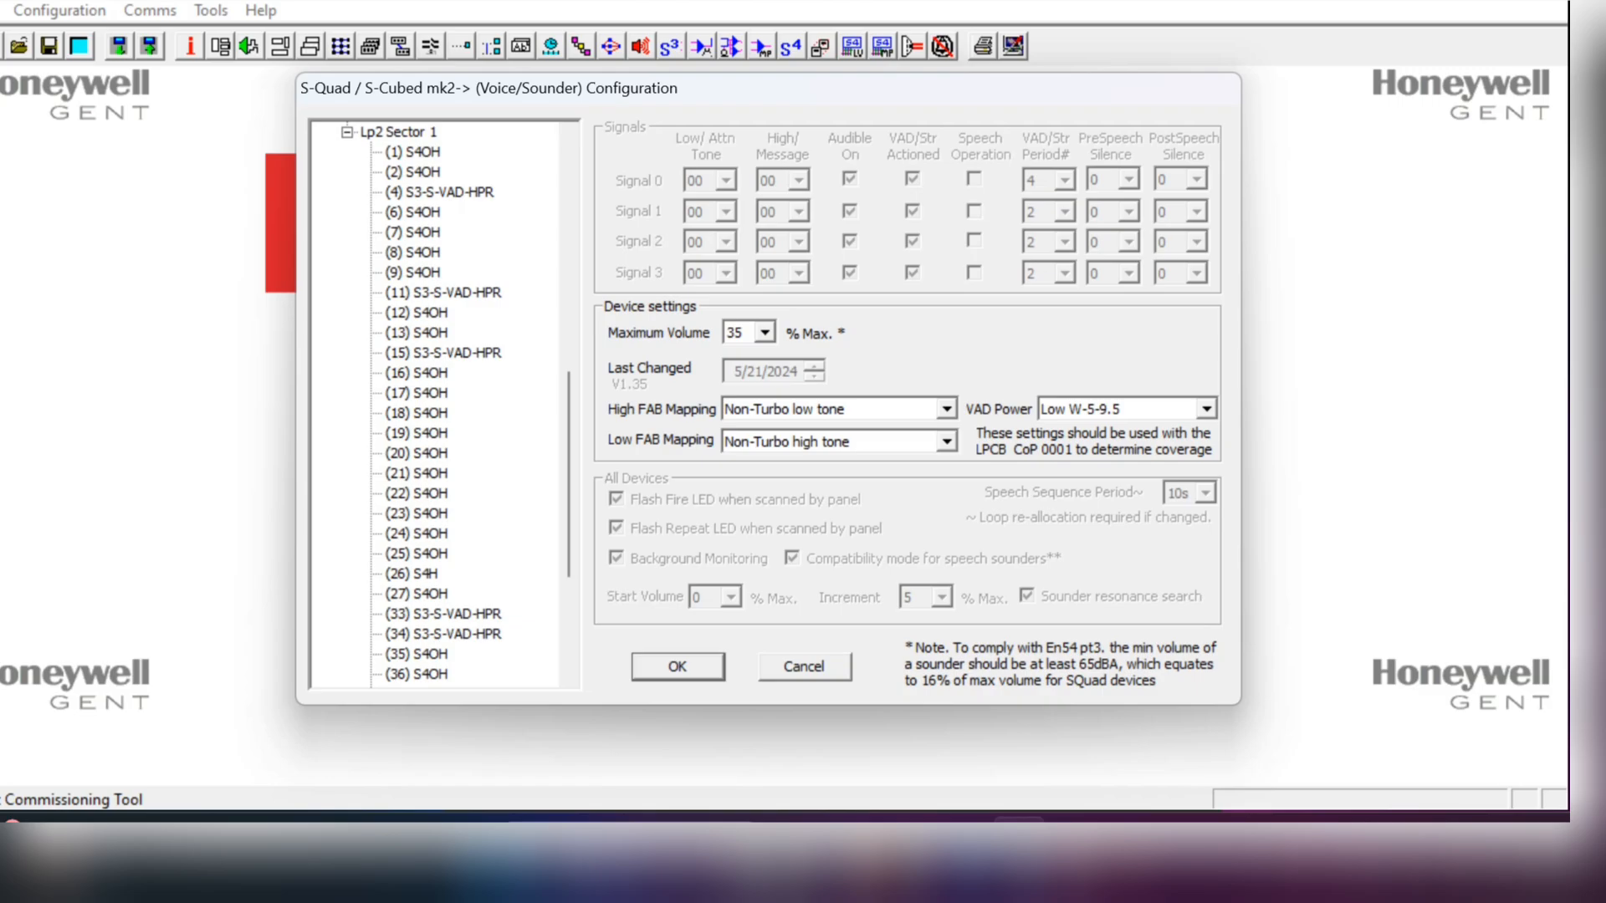
pyautogui.click(443, 292)
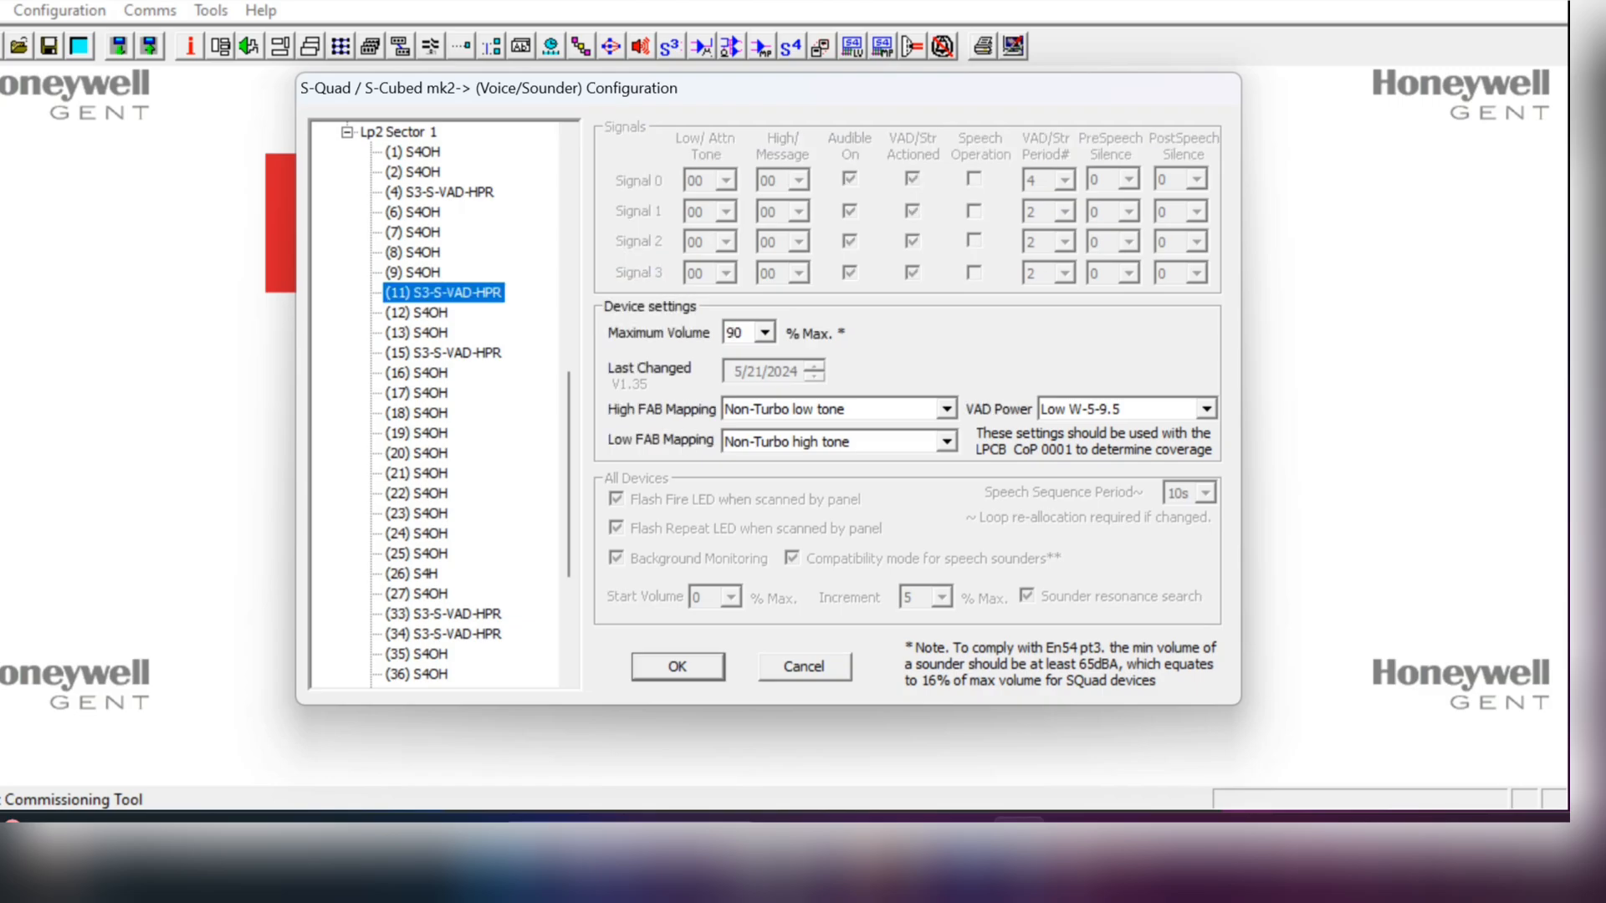
pyautogui.click(443, 353)
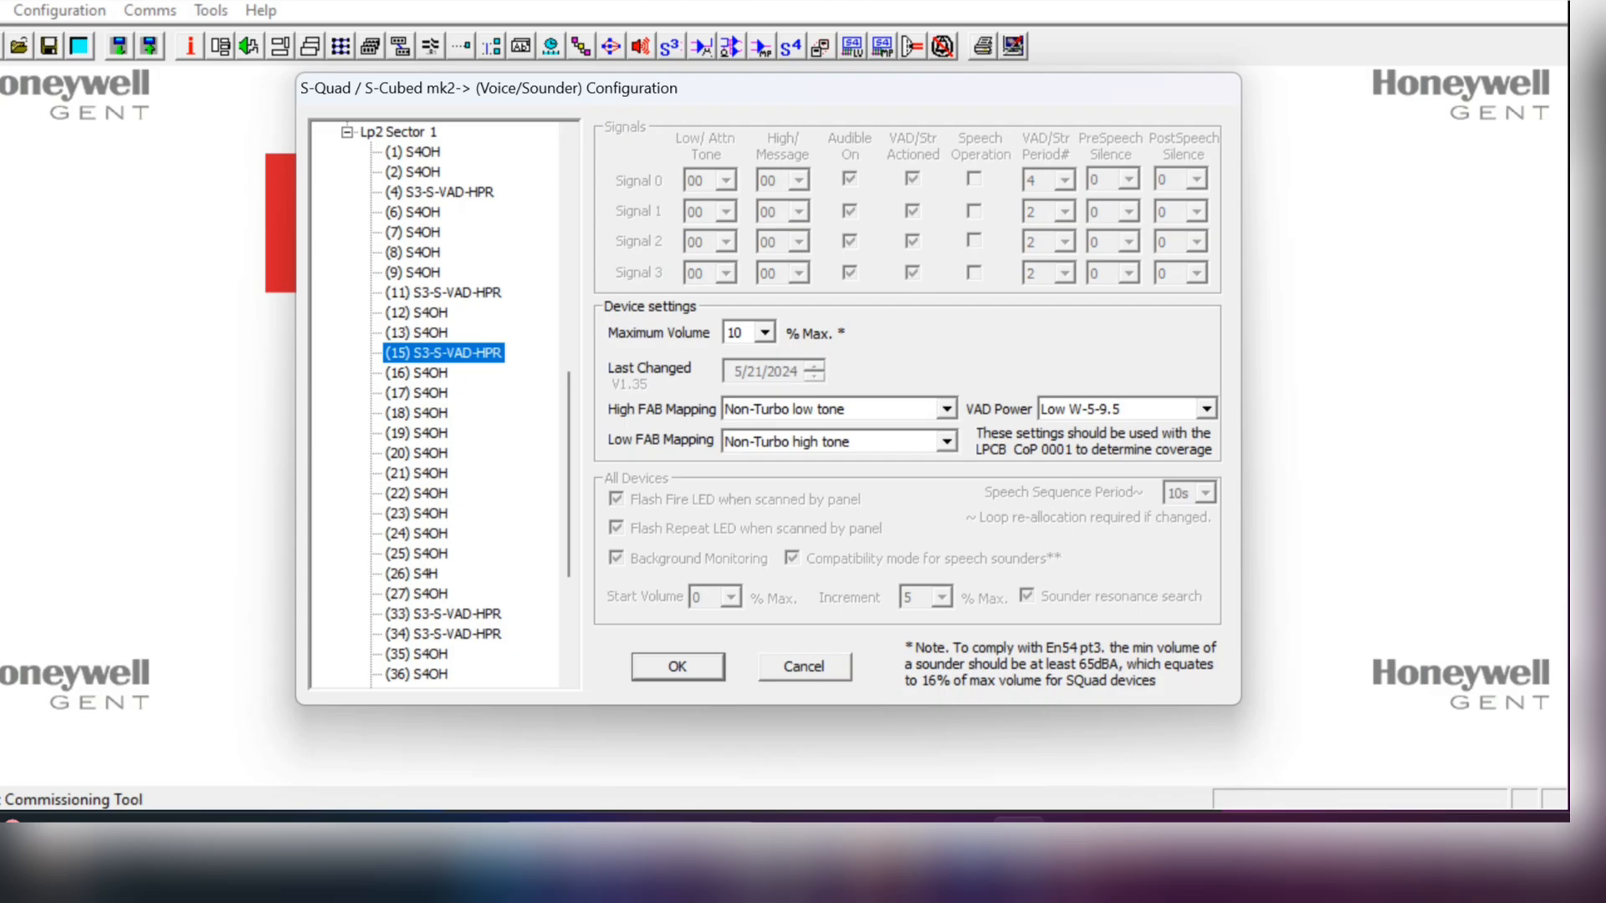
pyautogui.click(443, 292)
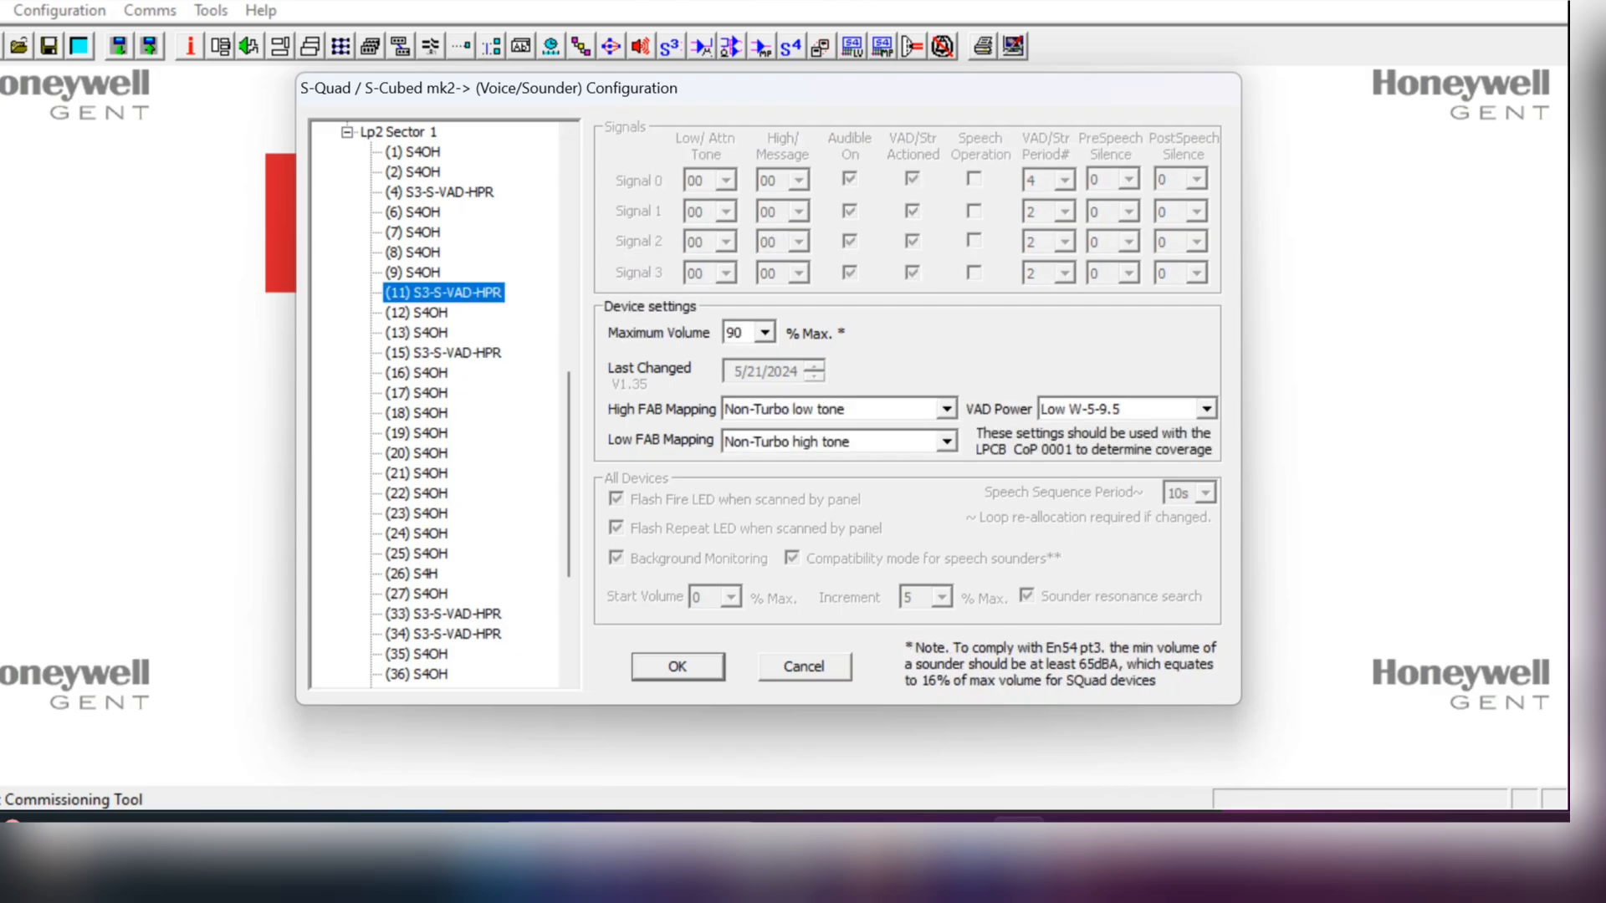
pyautogui.click(440, 192)
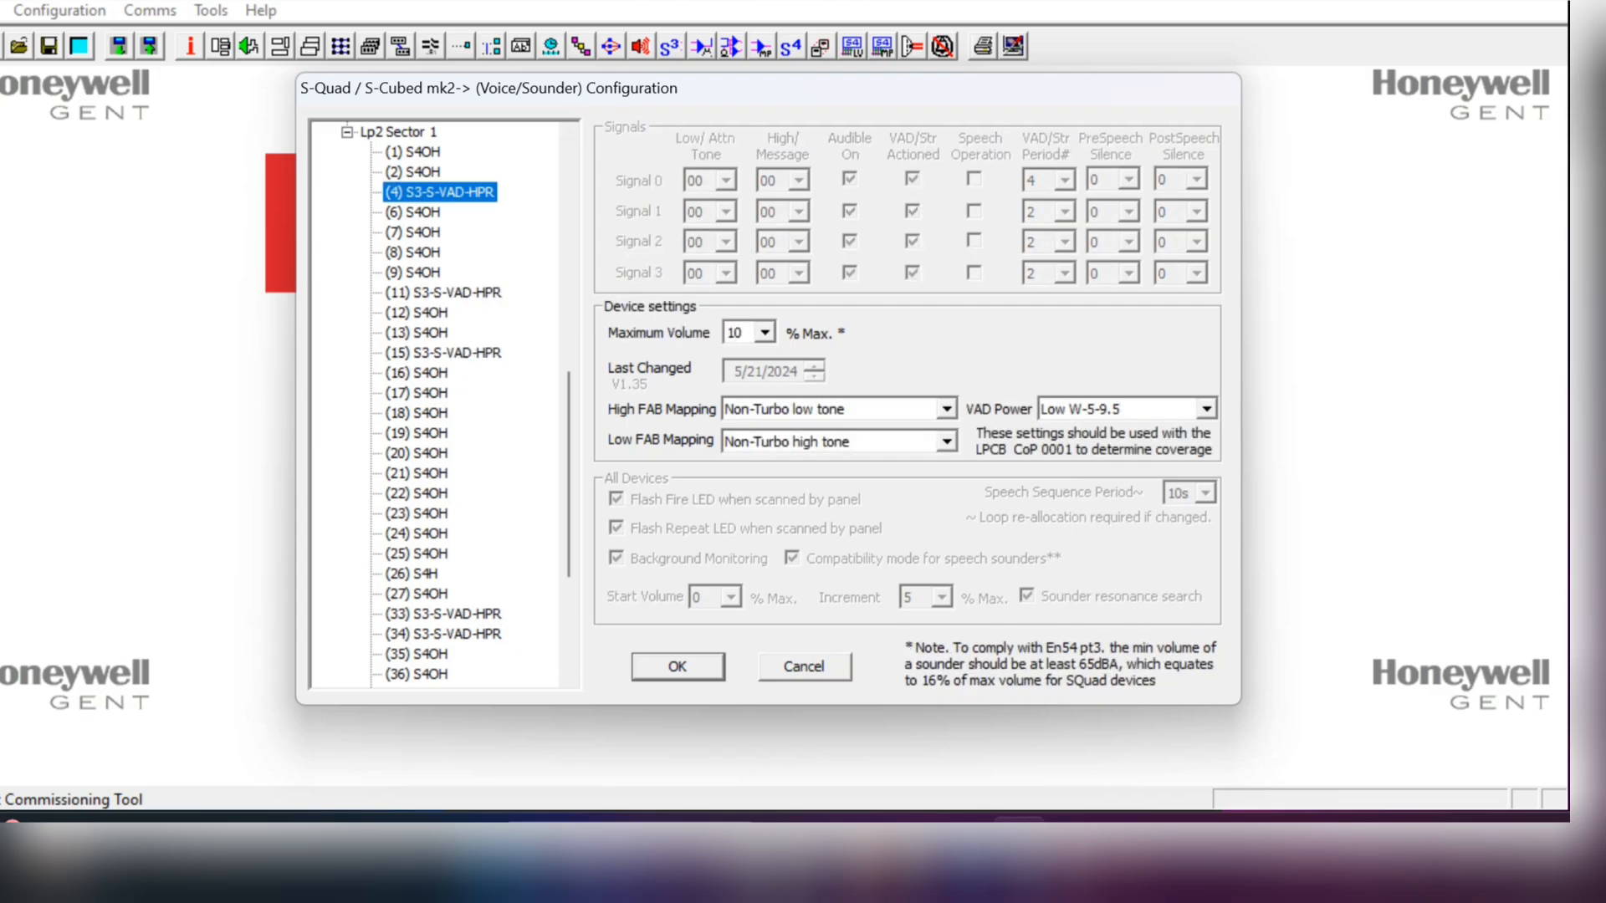
# Step: Review the maximum volume choices for device 4 in Lp2 Sector 1 without changing the value, and close the voice sounder configuration
pyautogui.click(764, 333)
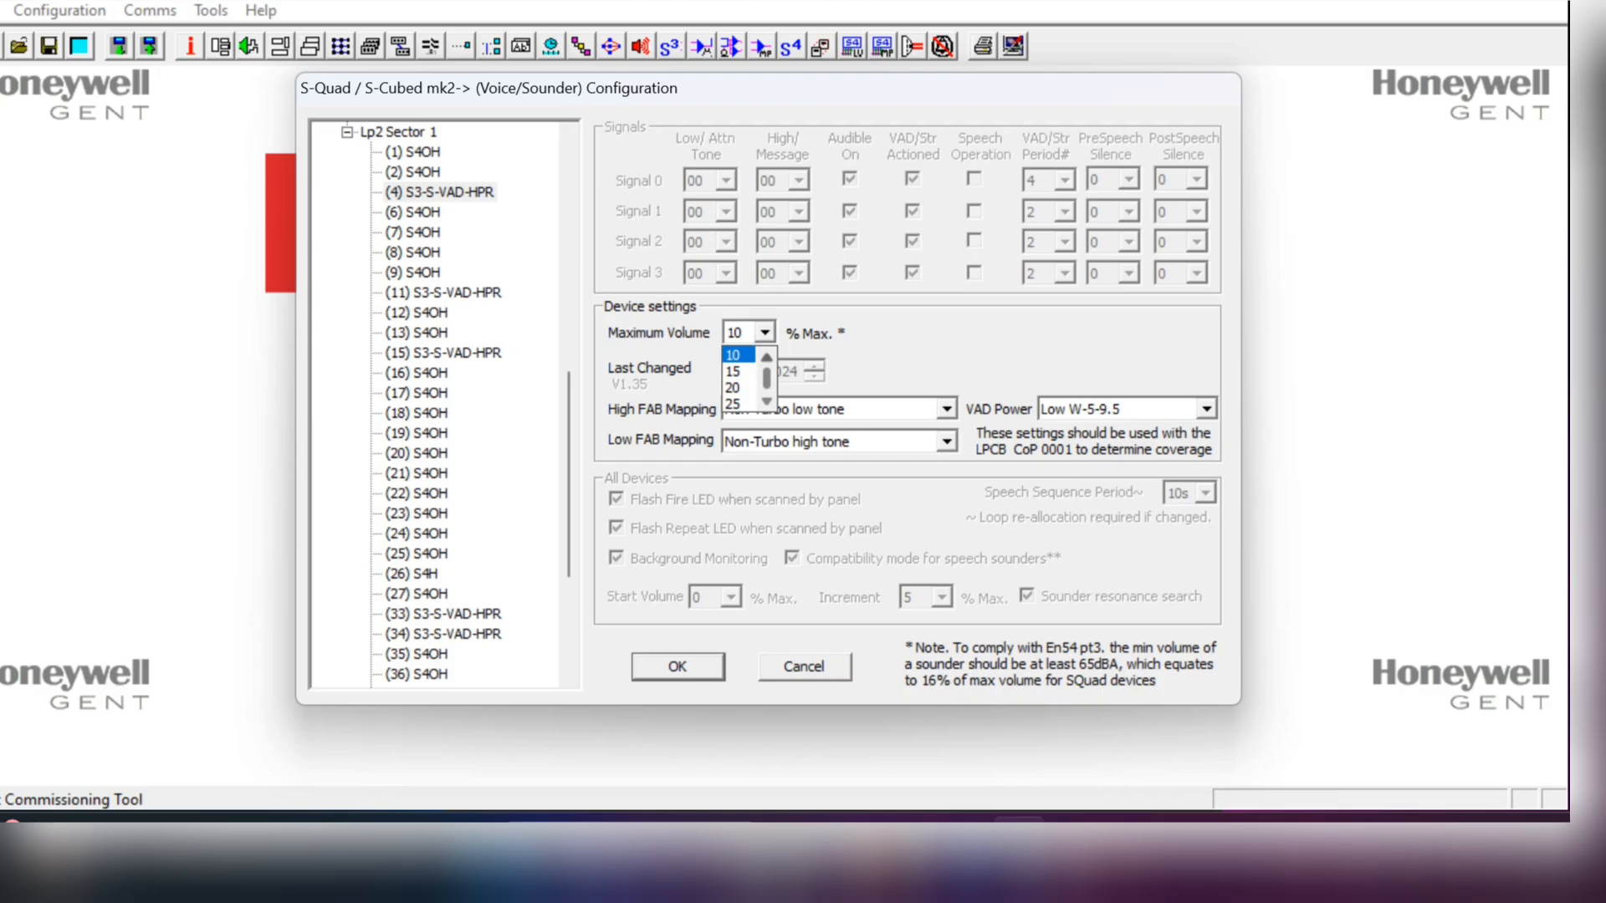
pyautogui.scroll(-5, 739, 379)
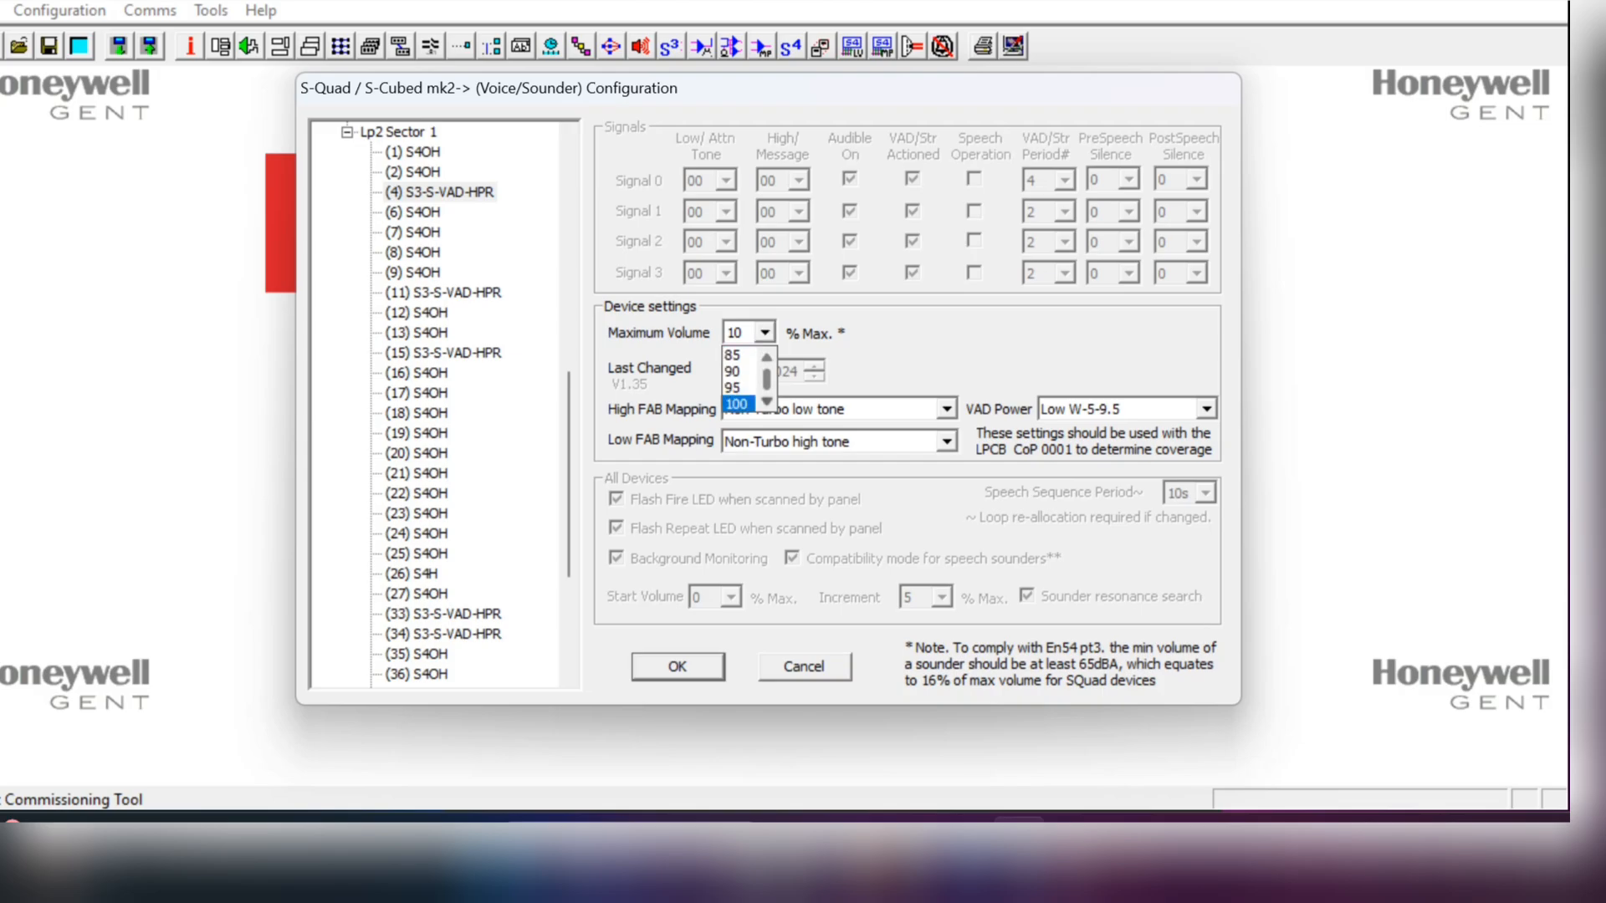
pyautogui.press('Escape')
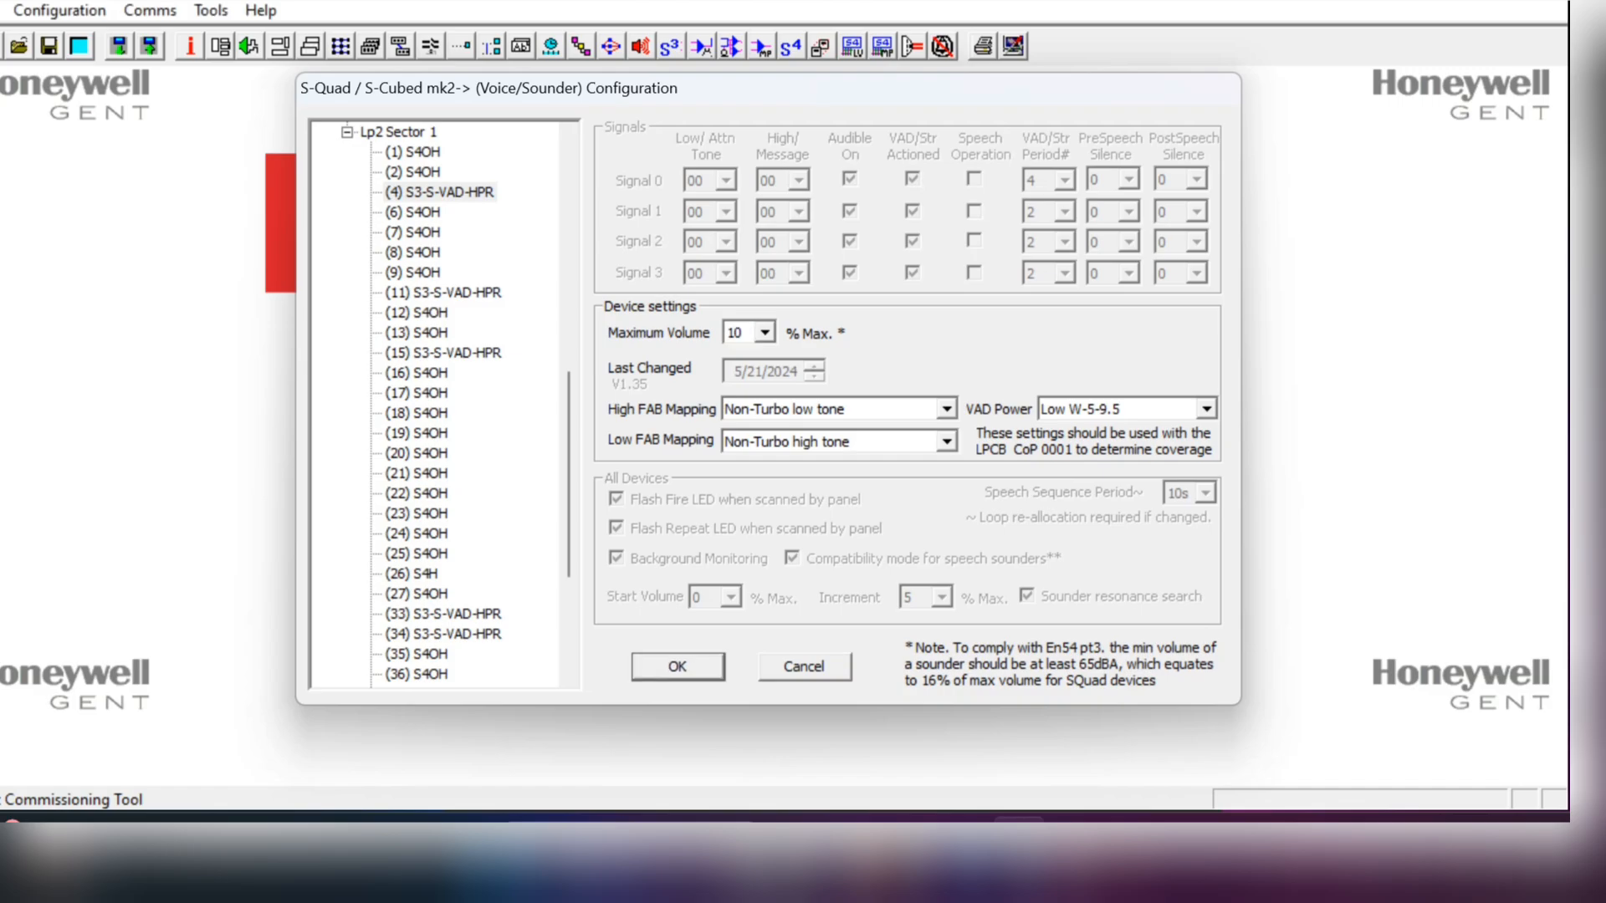
pyautogui.press('Return')
# Step: Display the list of available panel configuration options
pyautogui.moveTo(1074, 844)
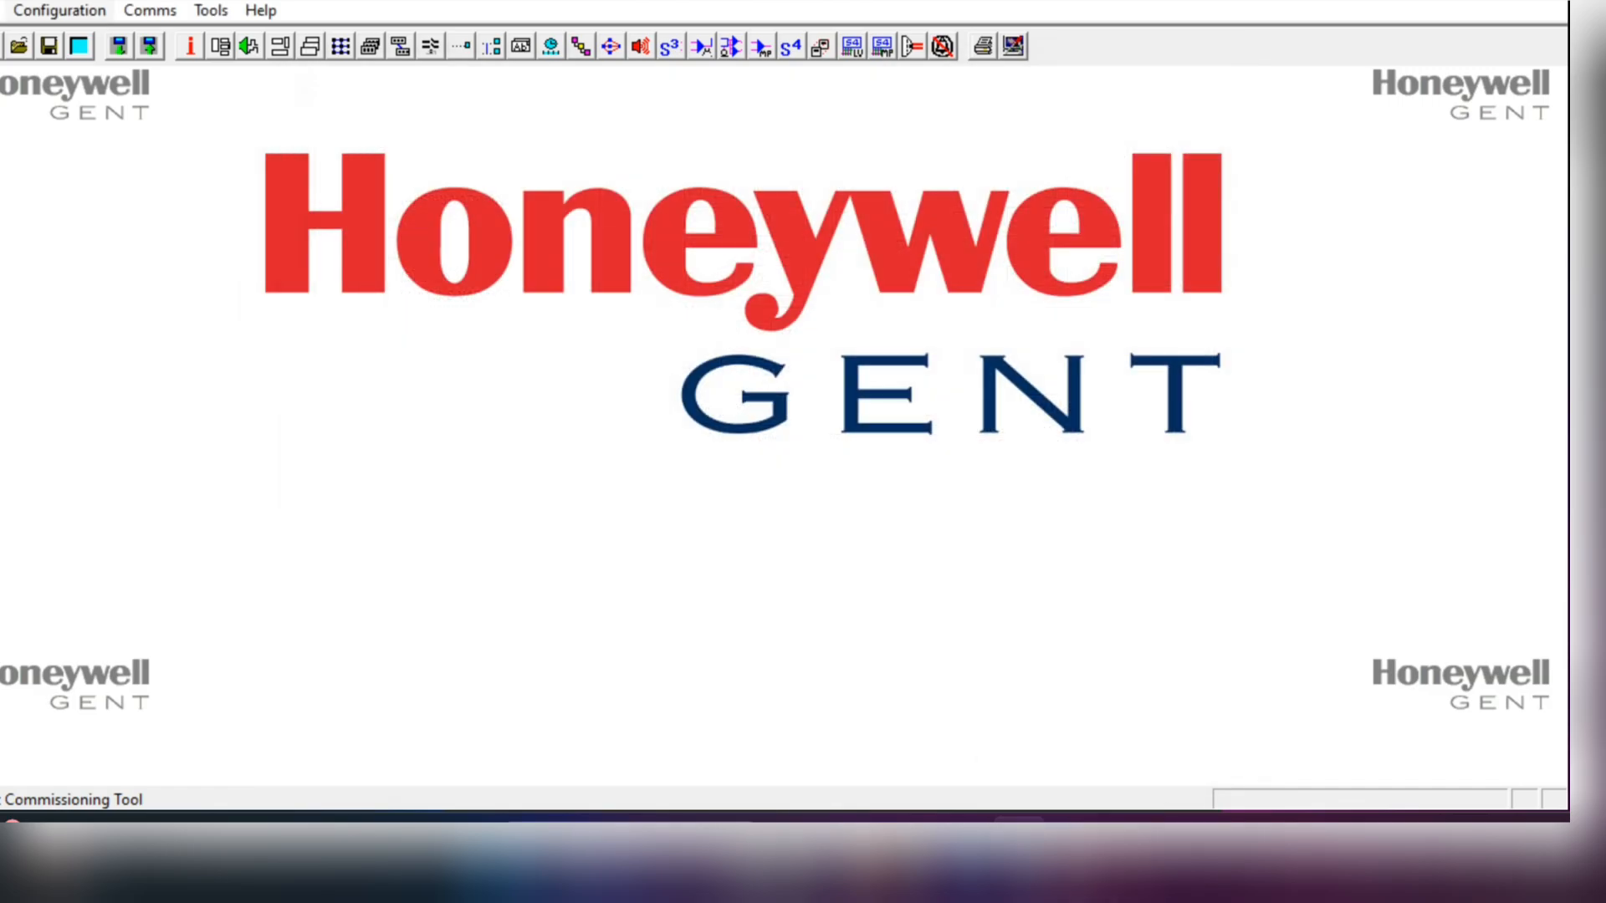
pyautogui.click(58, 10)
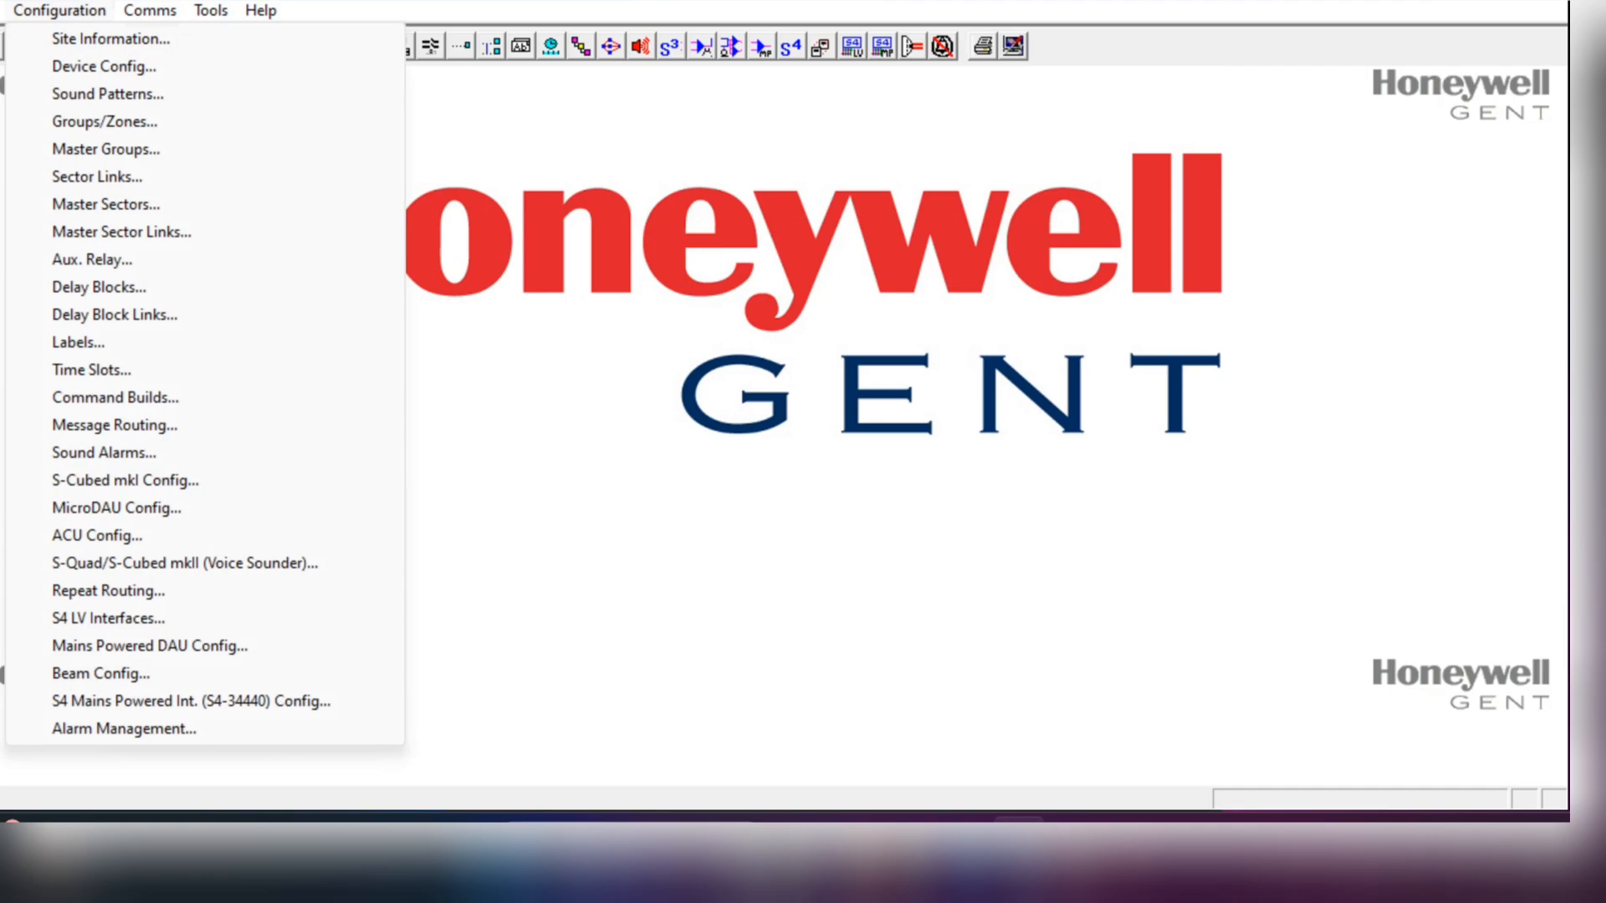